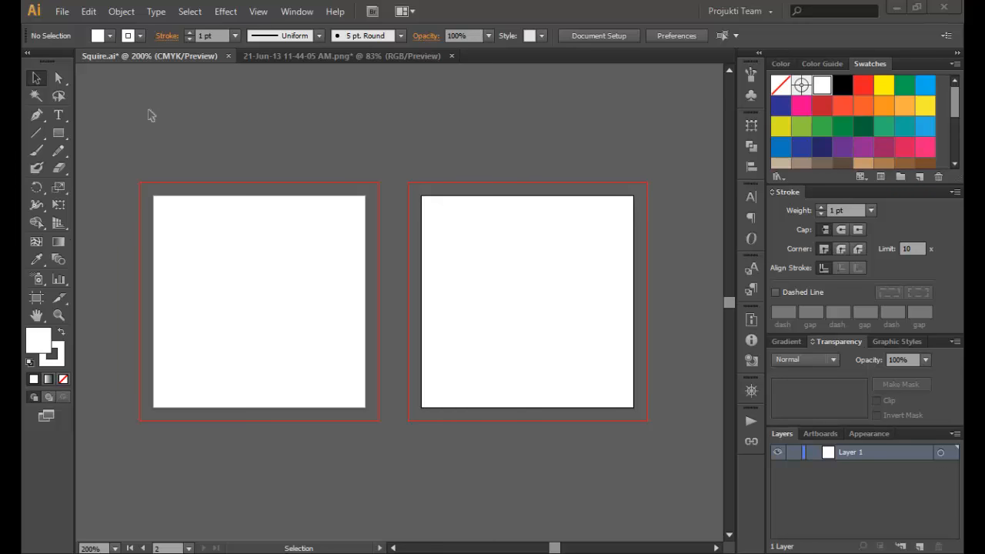
# - Create a new 2 × 2 in document (Untitled-2) with units set to inches
pyautogui.hotkey('ctrl', 'n')
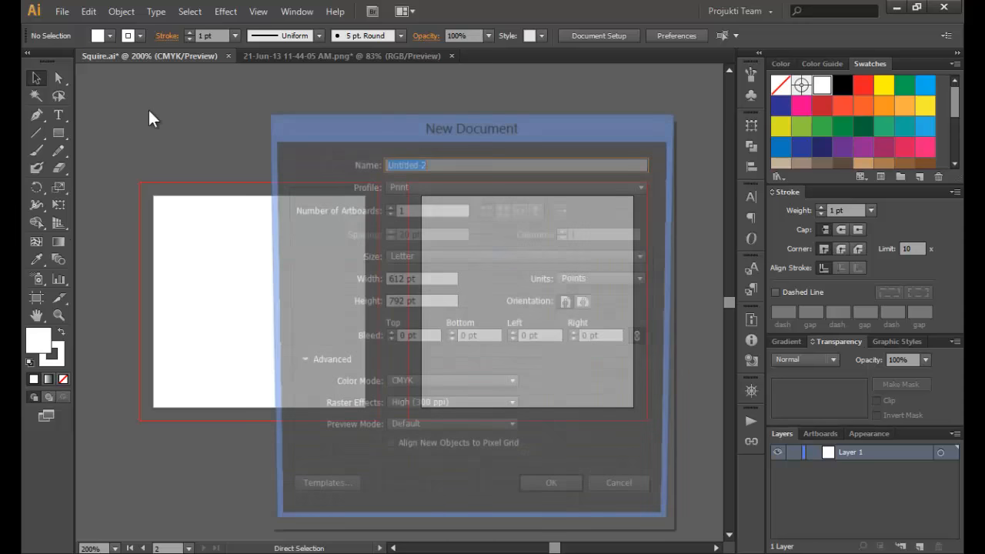
pyautogui.click(433, 281)
pyautogui.click(601, 277)
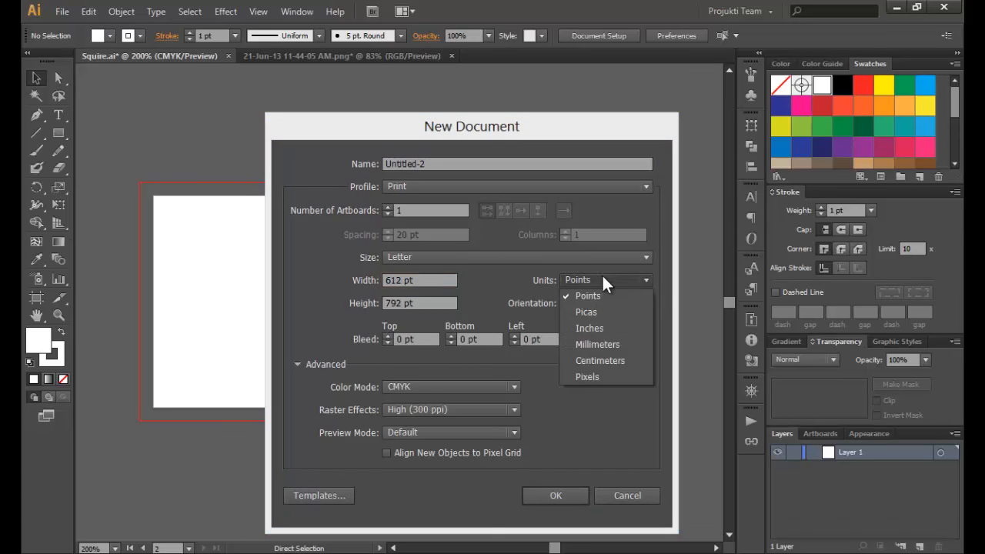
pyautogui.click(606, 332)
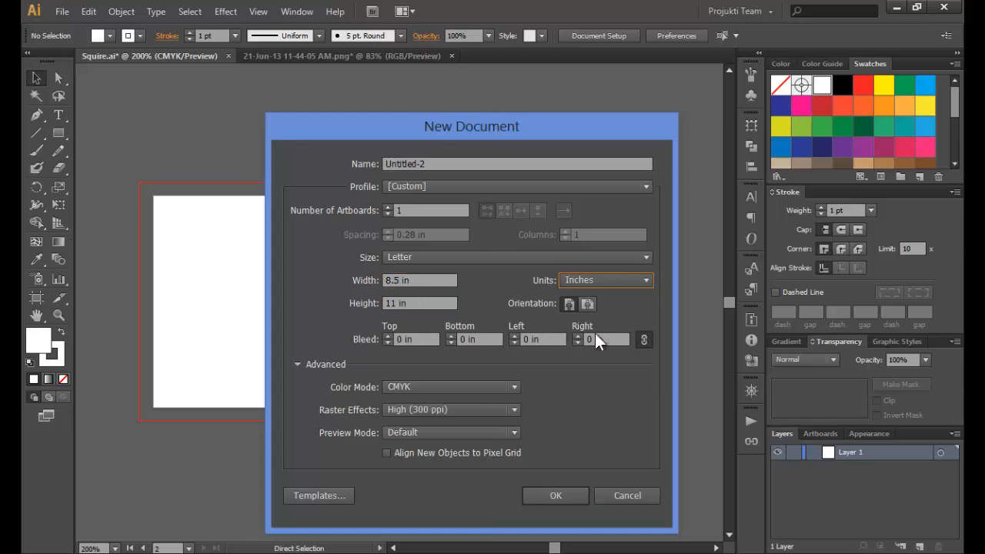
pyautogui.doubleClick(425, 280)
pyautogui.write('2')
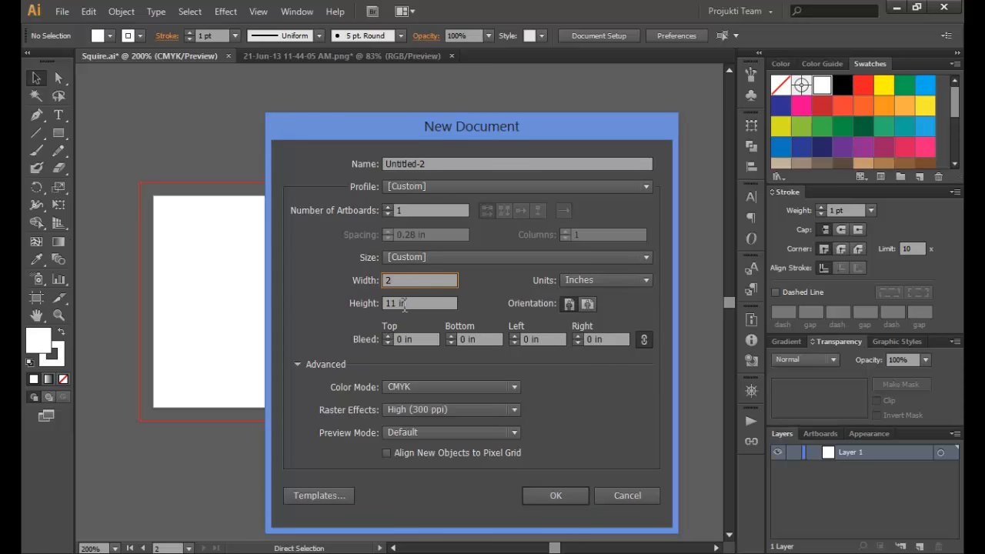
pyautogui.press('Tab')
pyautogui.write('2')
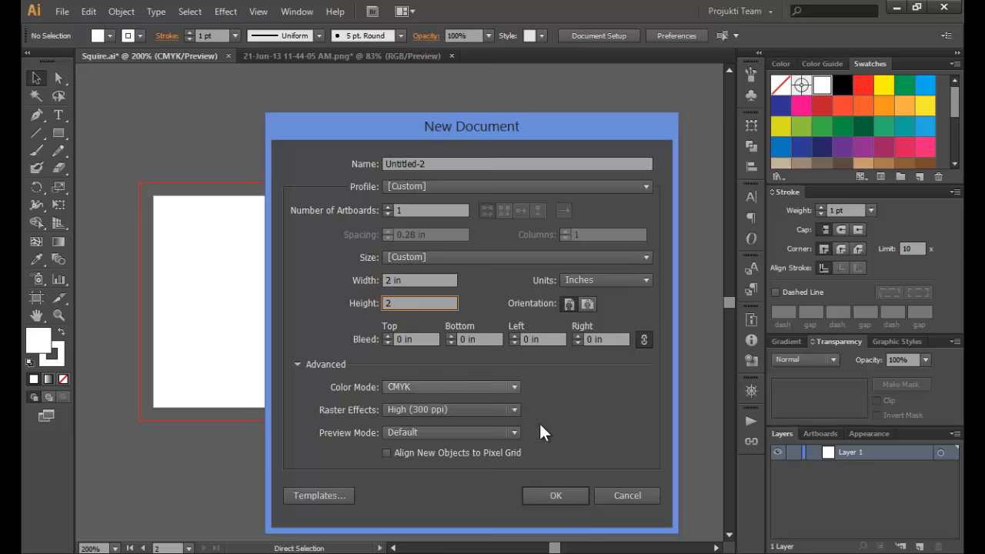
pyautogui.click(561, 490)
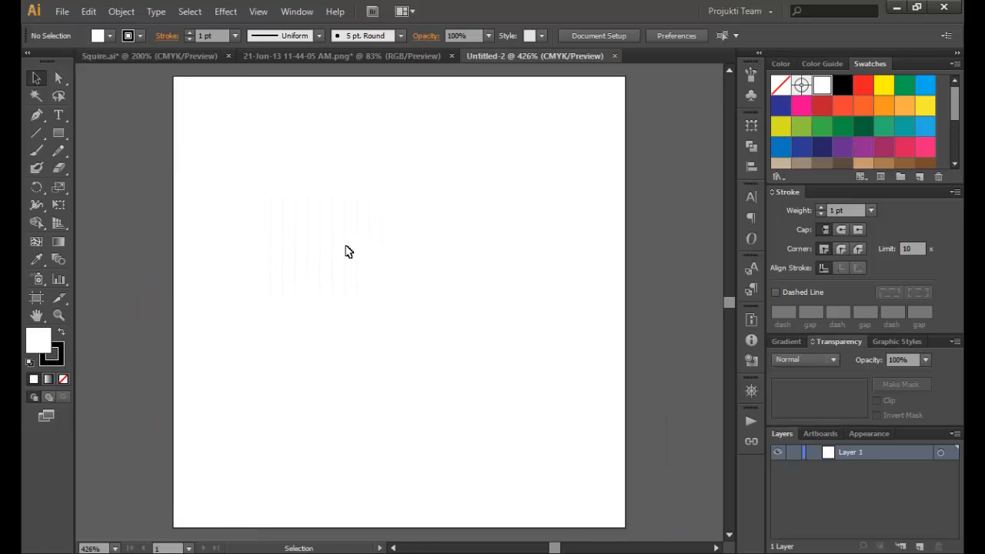
# - Close Untitled-2 and draw a rounded square about 1.26 in wide on Squire.ai's left artboard
pyautogui.click(614, 57)
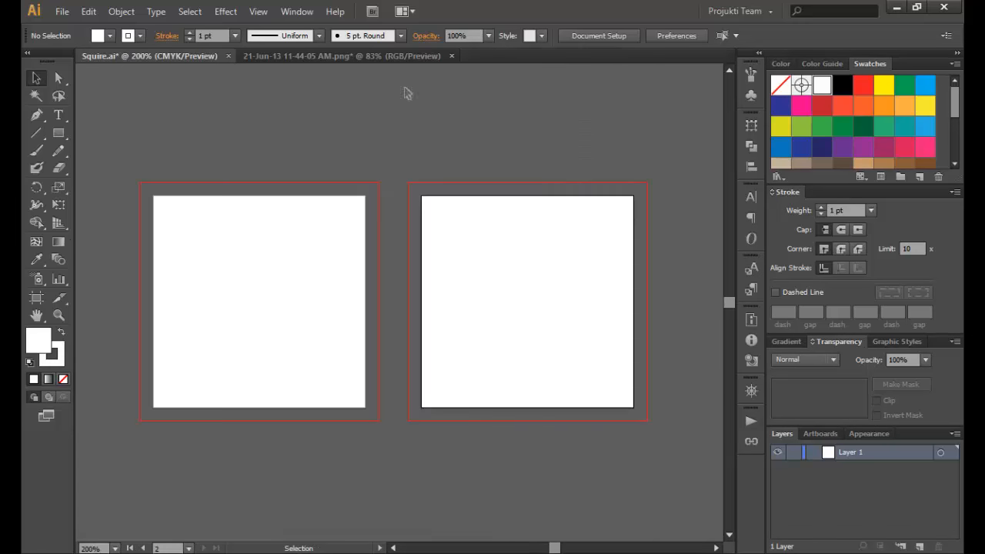
pyautogui.click(60, 132)
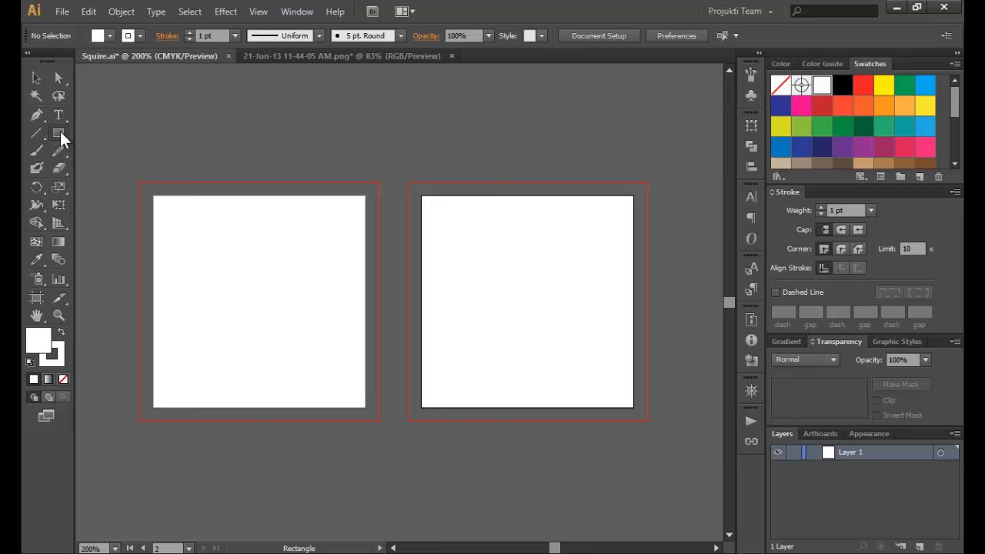
pyautogui.moveTo(60, 131); pyautogui.dragTo(136, 150)
pyautogui.moveTo(203, 225); pyautogui.dragTo(336, 342)
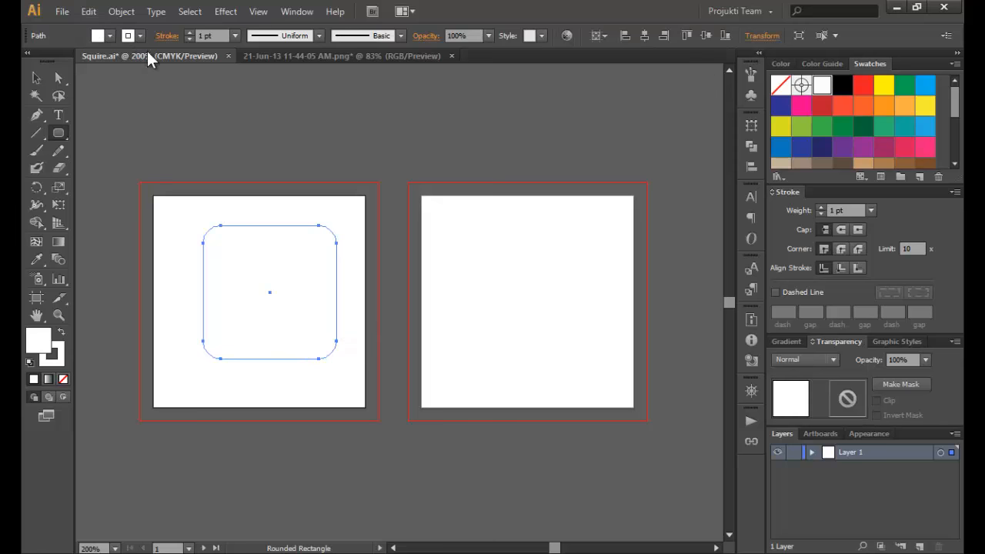
# - Give the rounded square no stroke and a teal C=87 M=14 Y=48 K=0 fill
pyautogui.click(140, 36)
pyautogui.click(35, 65)
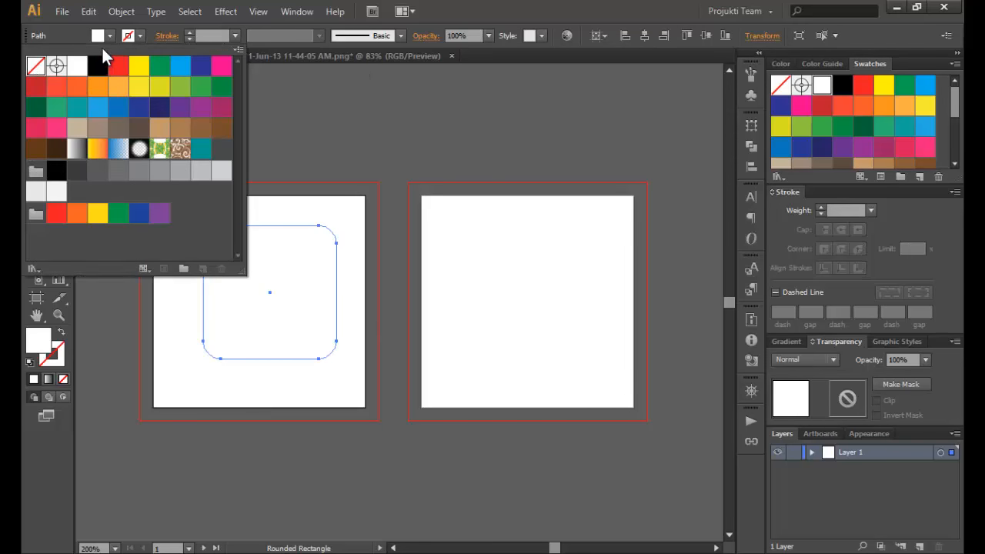
pyautogui.click(104, 34)
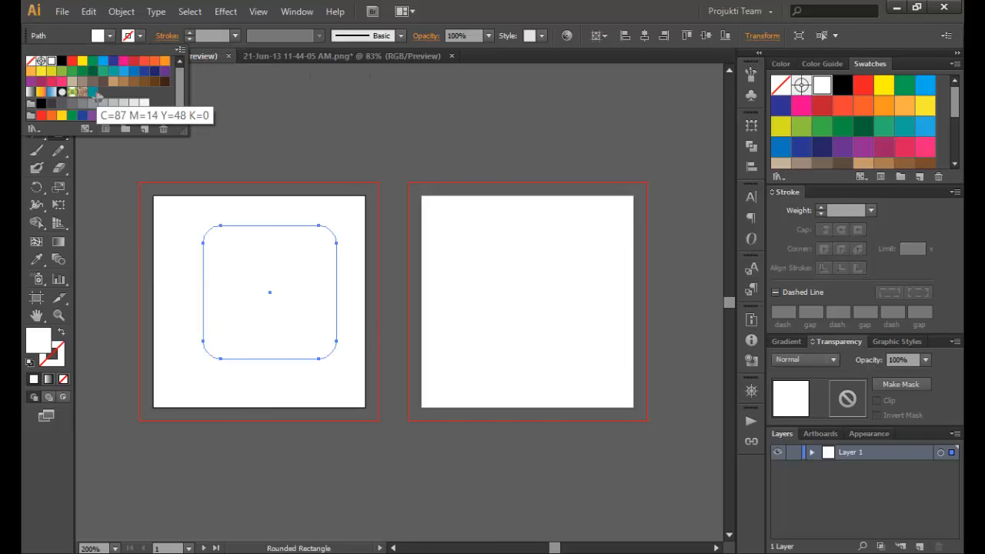
pyautogui.click(93, 93)
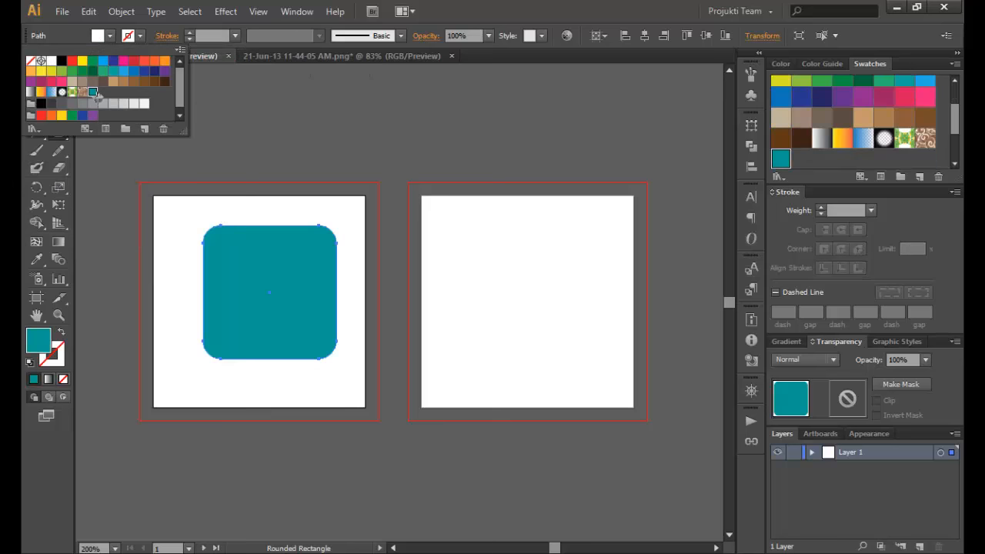
pyautogui.click(110, 35)
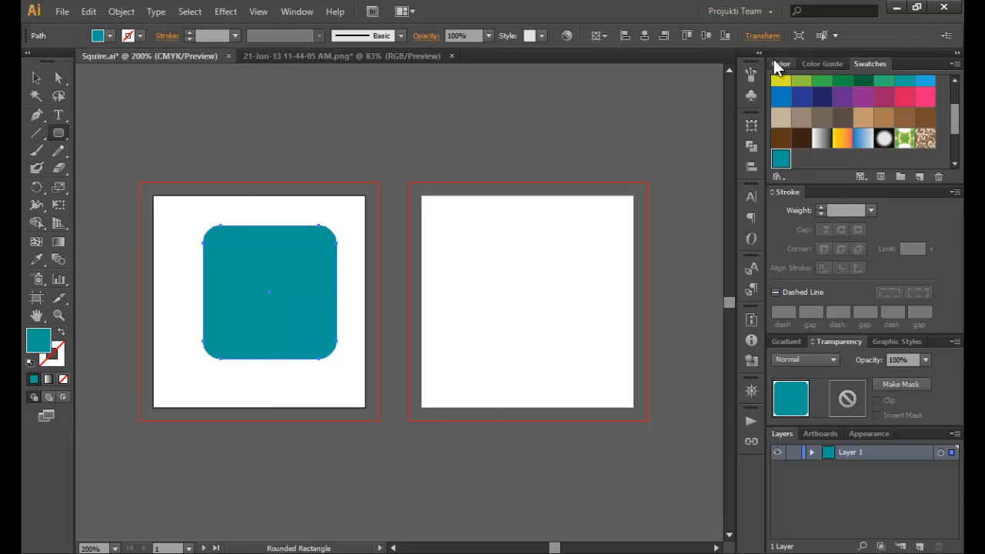
pyautogui.click(776, 60)
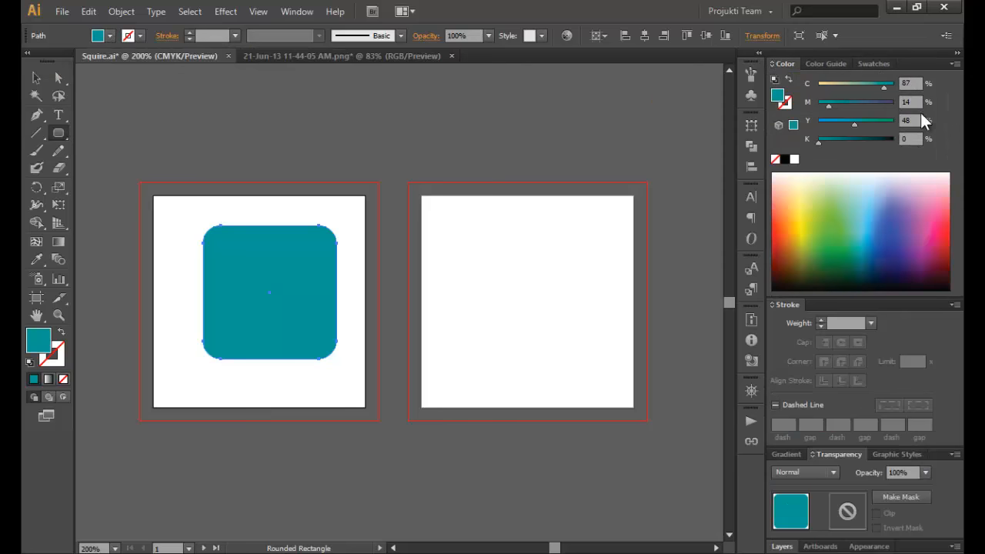
# - Centre the teal square horizontally on the artboard and deselect it
pyautogui.click(32, 79)
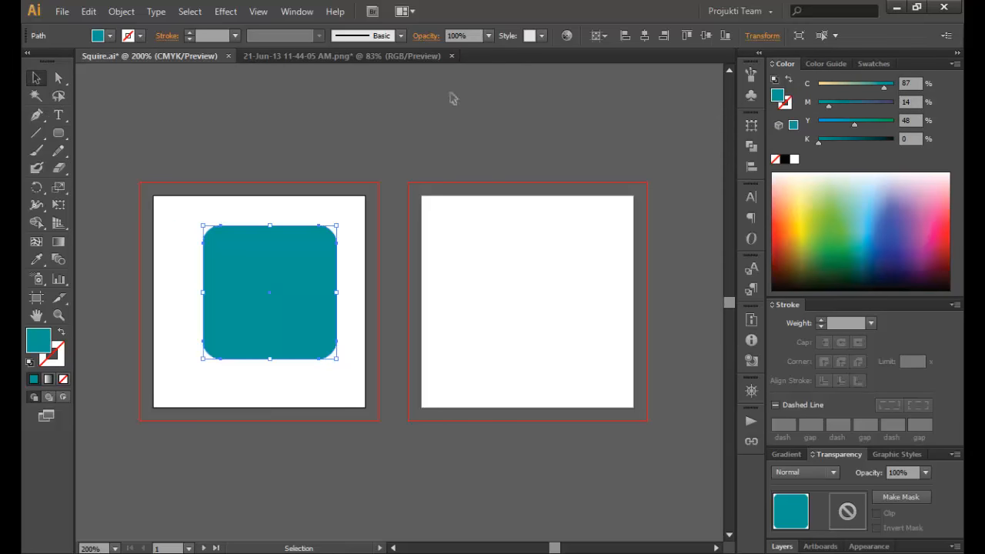
pyautogui.click(640, 36)
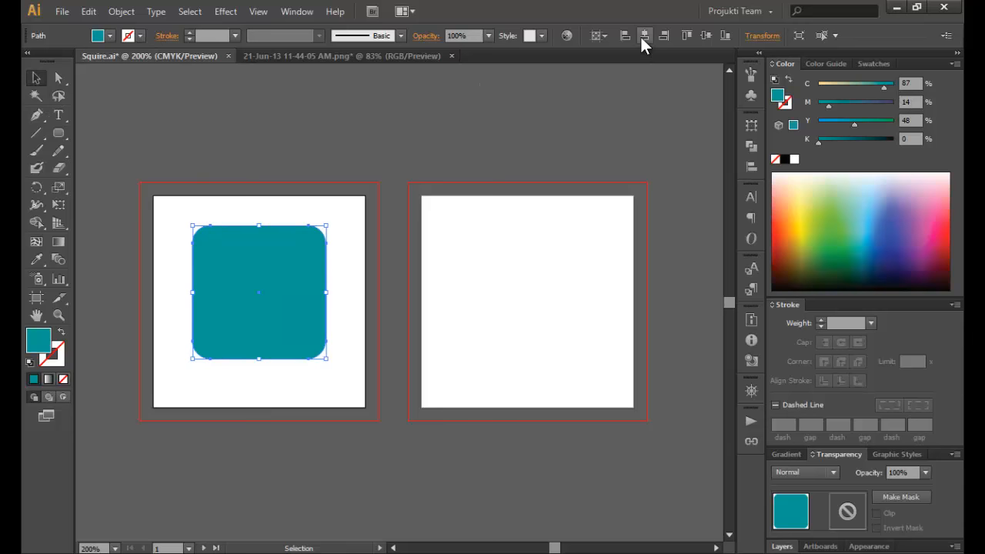
pyautogui.click(224, 133)
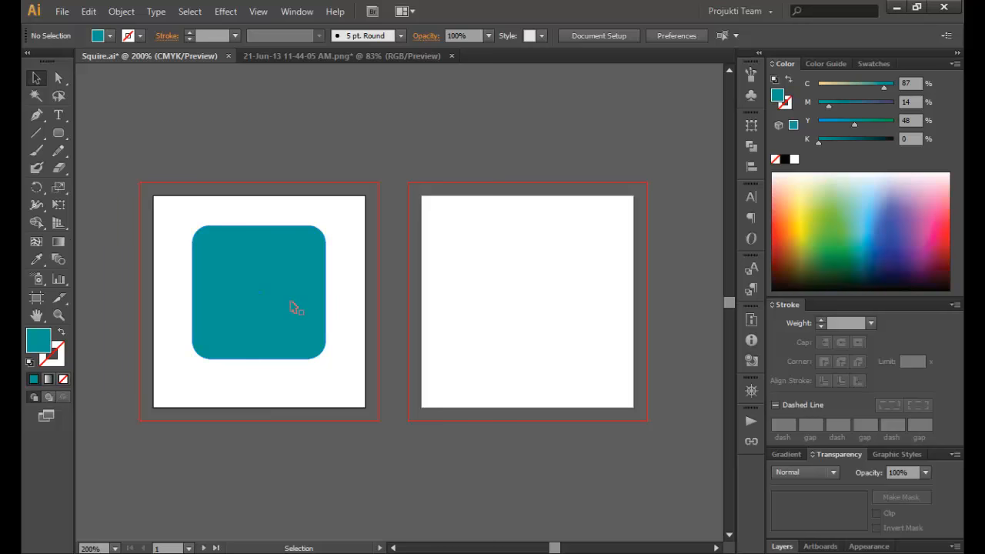
# - Draw a five-pointed star over the teal rounded square
pyautogui.click(59, 132)
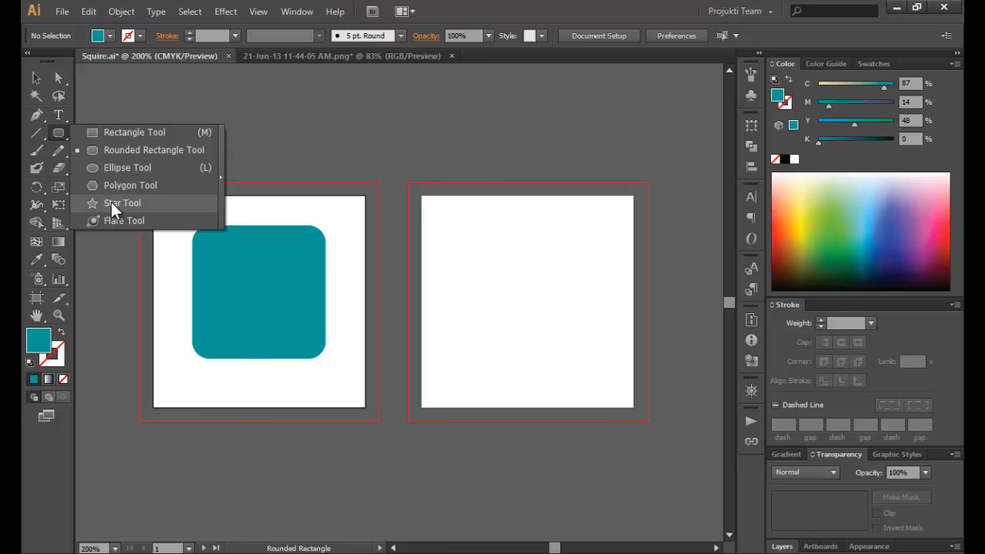
pyautogui.click(111, 202)
pyautogui.moveTo(243, 301); pyautogui.dragTo(286, 285)
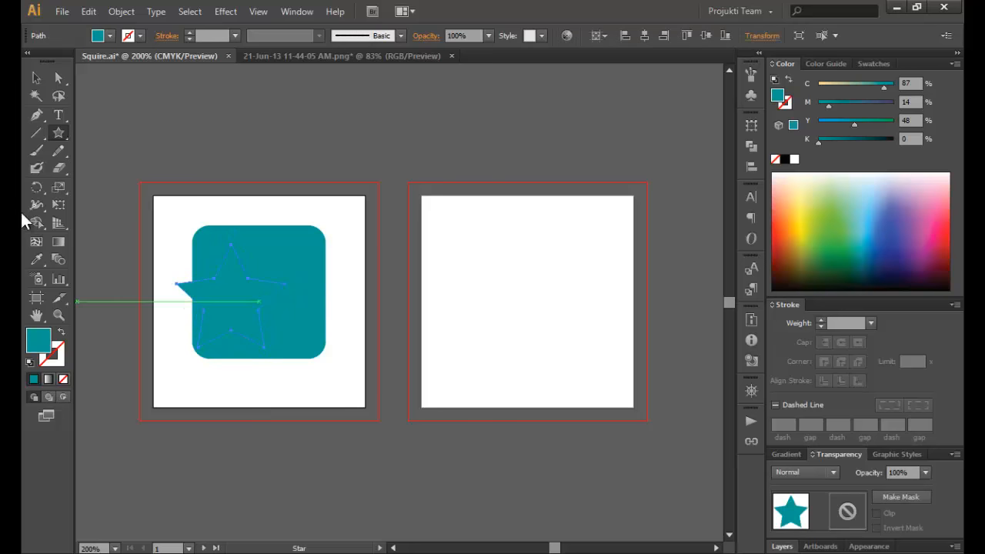
# - Move the star to the square's centre and fill it white
pyautogui.click(38, 77)
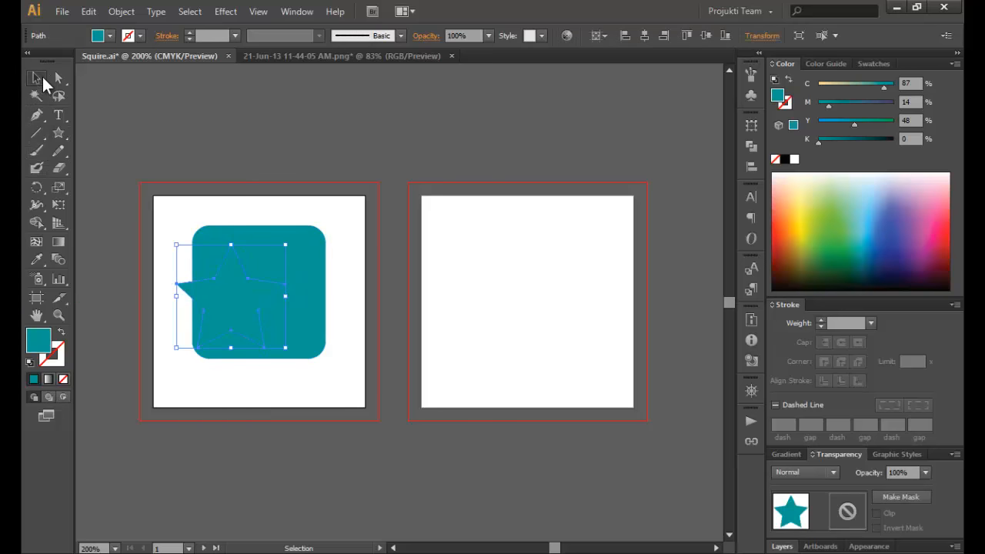
pyautogui.moveTo(242, 305); pyautogui.dragTo(273, 305)
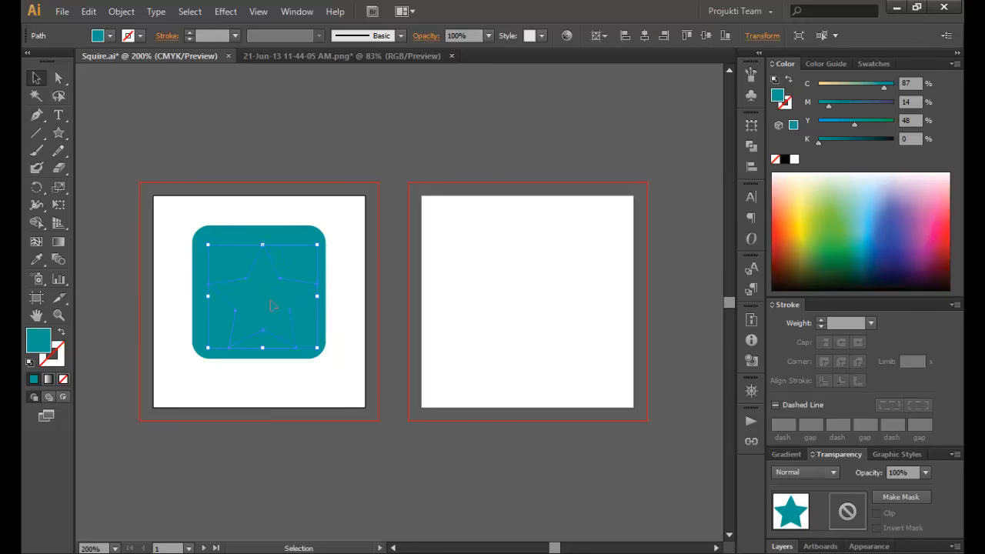
pyautogui.click(110, 36)
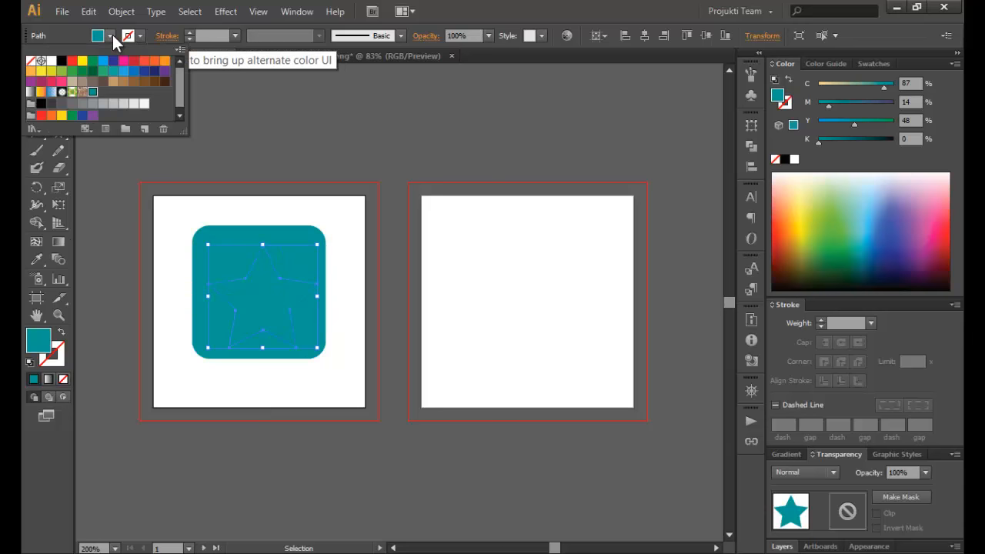
pyautogui.click(42, 62)
pyautogui.click(346, 145)
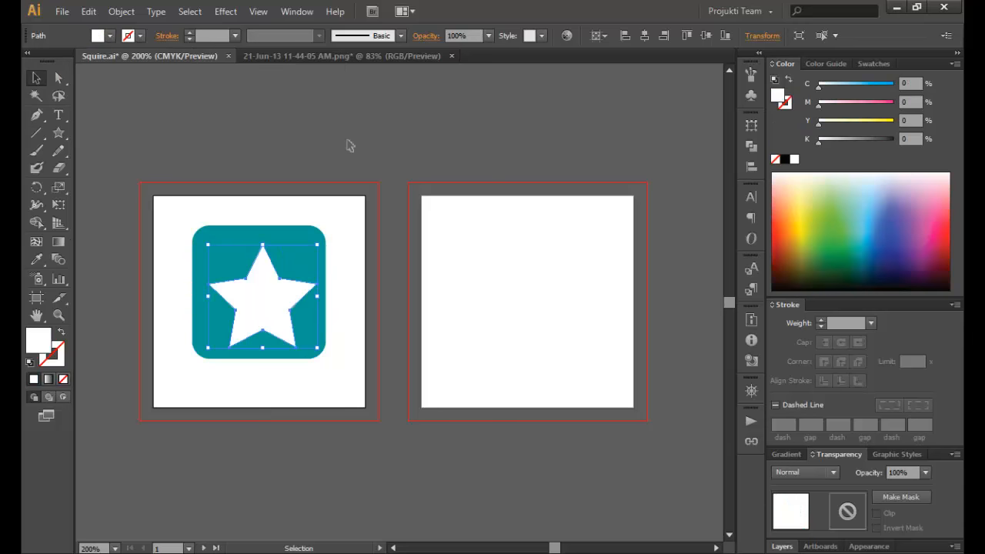
pyautogui.click(336, 158)
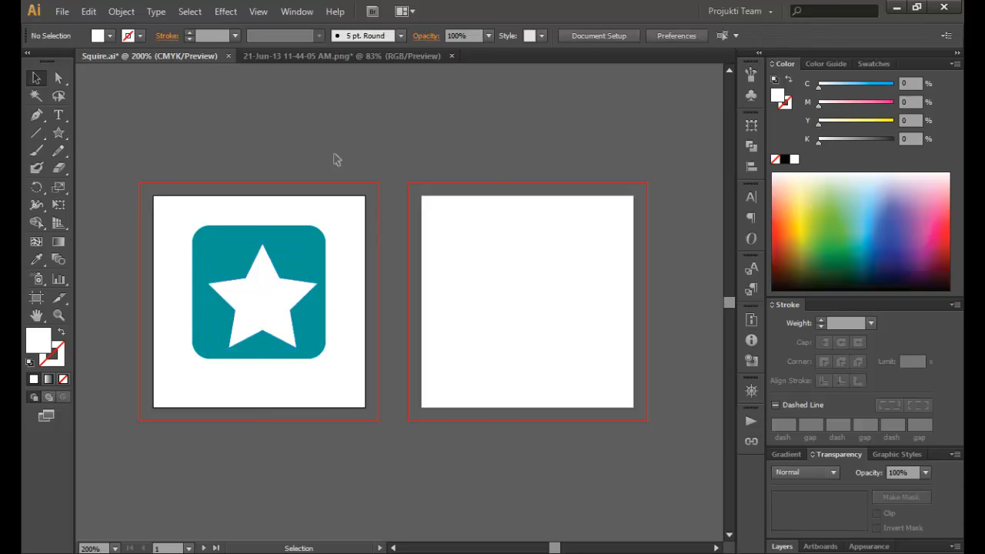
# - Shrink the white star to about 0.8 in wide
pyautogui.click(288, 300)
pyautogui.moveTo(316, 348)
pyautogui.mouseDown()
pyautogui.moveTo(323, 343)
pyautogui.moveTo(311, 352)
pyautogui.mouseUp()
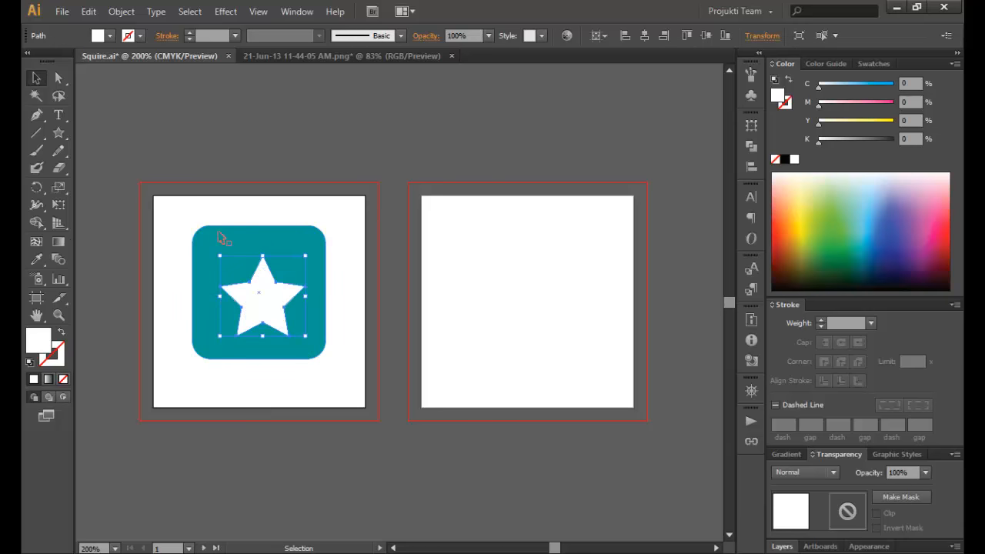
pyautogui.moveTo(178, 213); pyautogui.dragTo(282, 345)
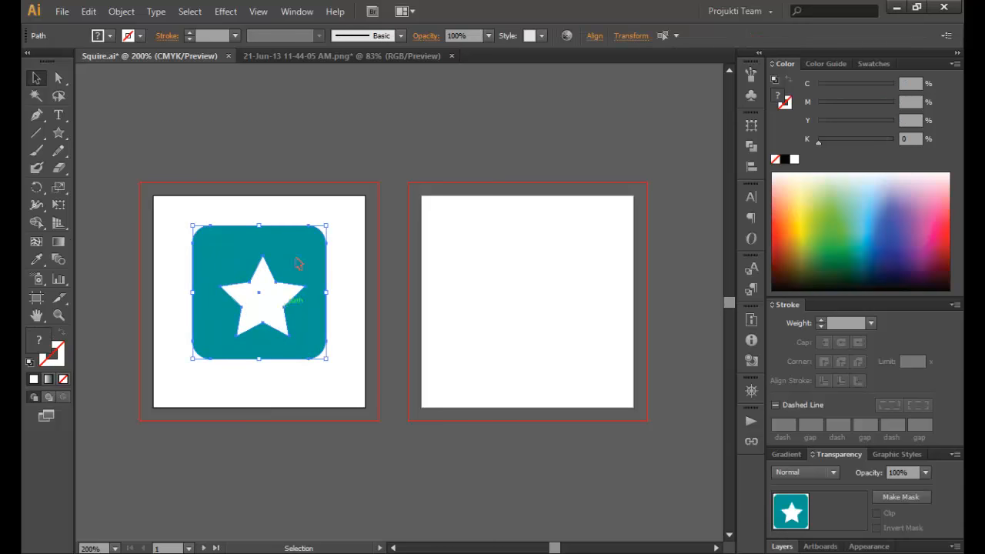
pyautogui.click(328, 129)
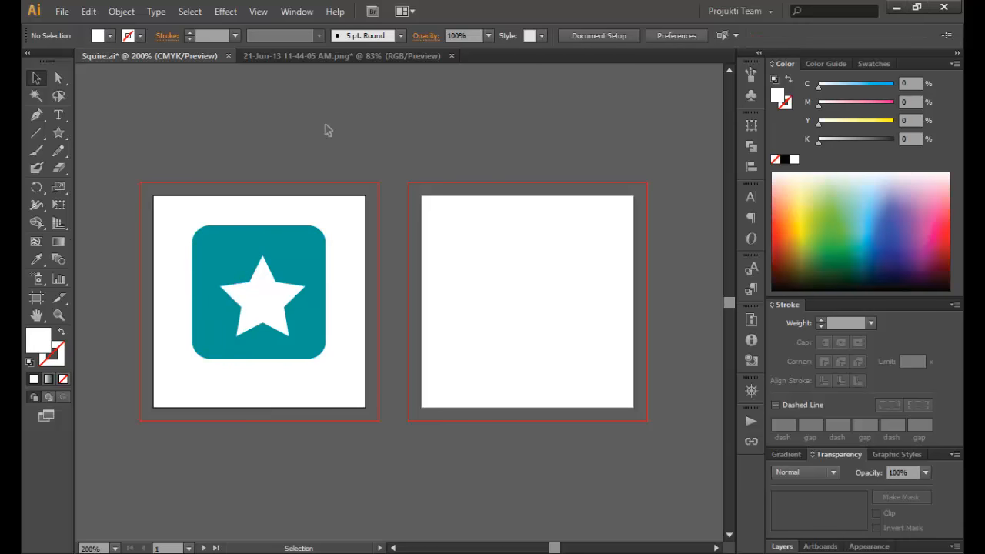
# - Centre the white star horizontally within the teal square
pyautogui.click(293, 247)
pyautogui.moveTo(173, 220); pyautogui.dragTo(258, 308)
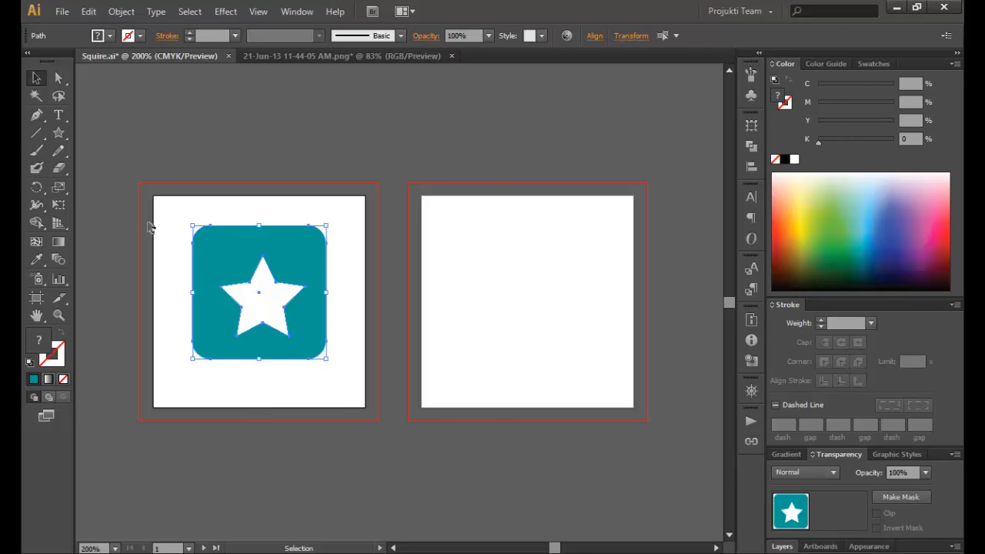
pyautogui.click(177, 231)
pyautogui.click(273, 294)
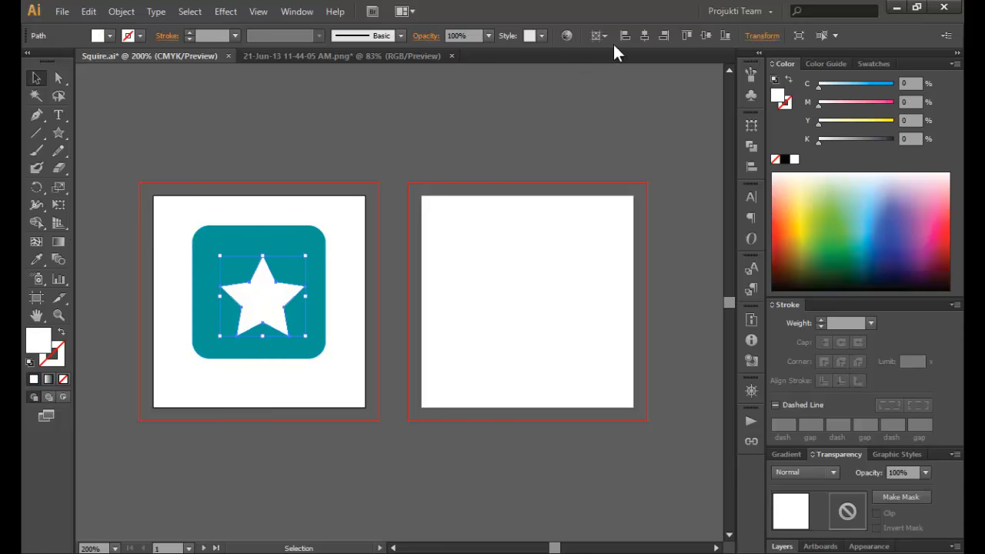
pyautogui.click(645, 37)
pyautogui.click(257, 148)
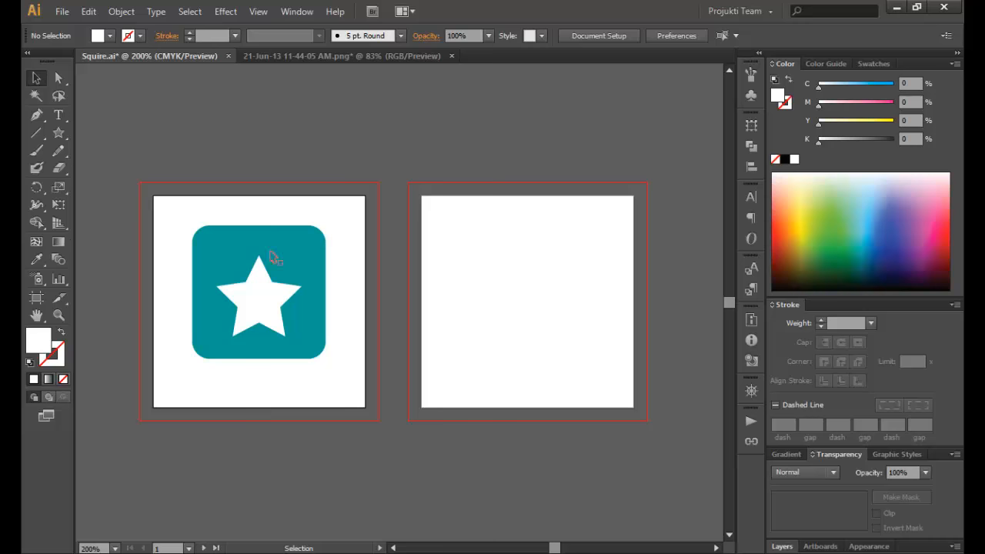
# - Duplicate the white star into small copies at the square's bottom-left and top-right corners
pyautogui.click(268, 308)
pyautogui.keyDown('alt'); pyautogui.moveTo(259, 314); pyautogui.dragTo(311, 264); pyautogui.keyUp('alt')
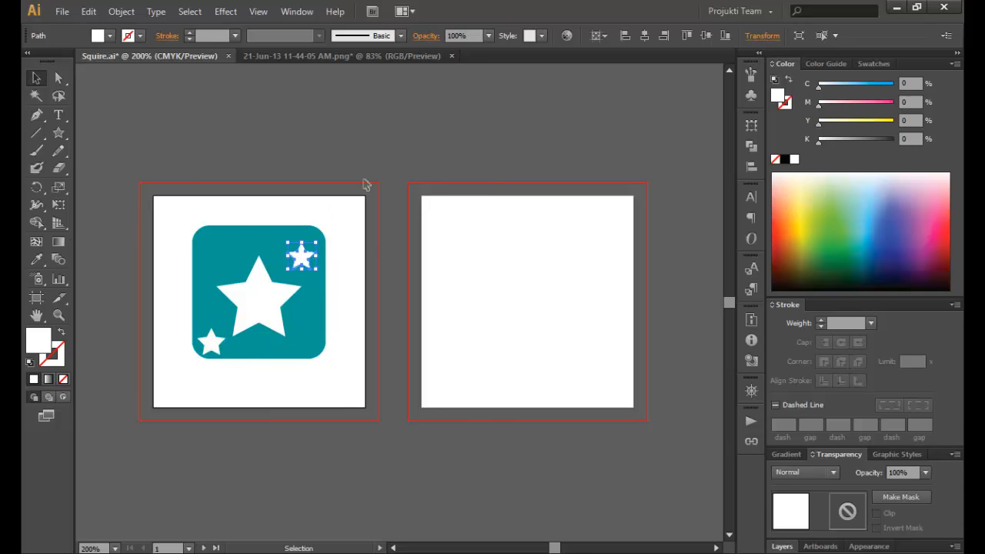
pyautogui.click(358, 149)
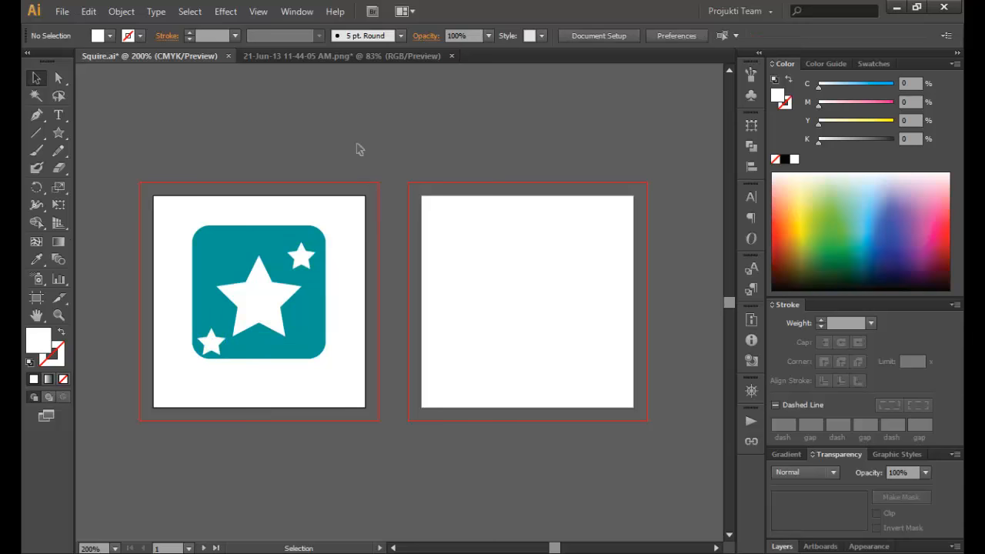
# - Nudge the large white star slightly upward inside the square
pyautogui.click(254, 303)
pyautogui.press('Up')
pyautogui.press('Up')
pyautogui.press('Up')
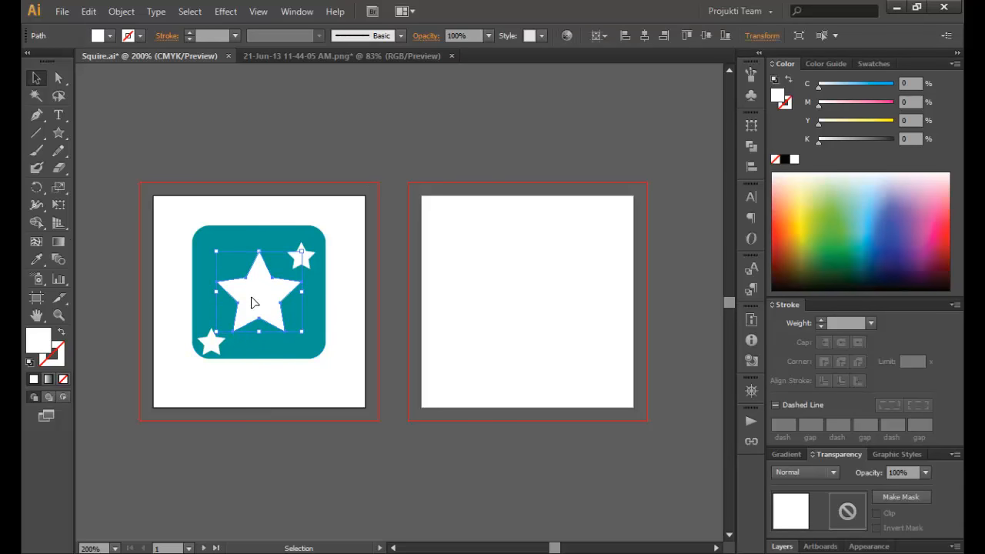
pyautogui.click(212, 105)
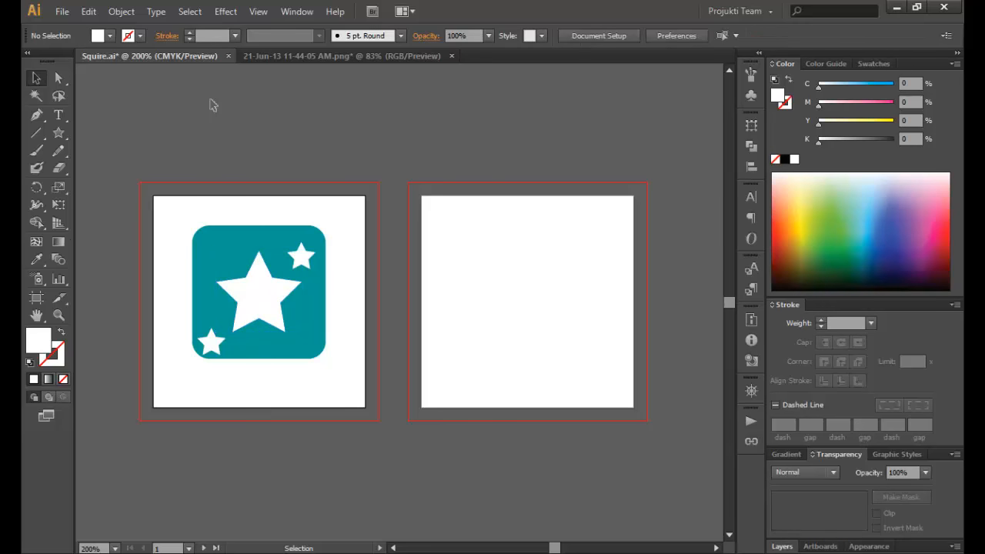
pyautogui.click(58, 115)
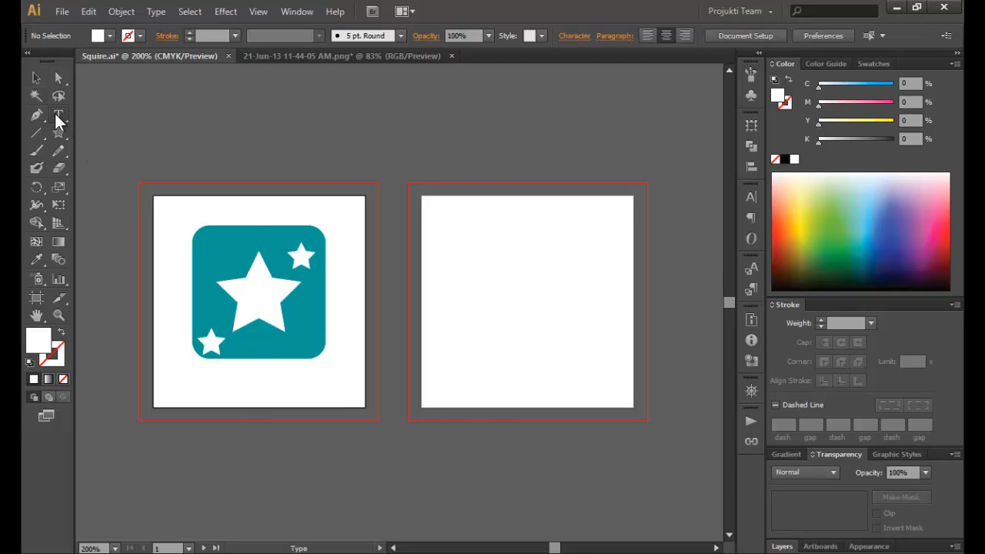
# - Remove a false-start text object and undo the square's accidental conversion to text
pyautogui.click(202, 379)
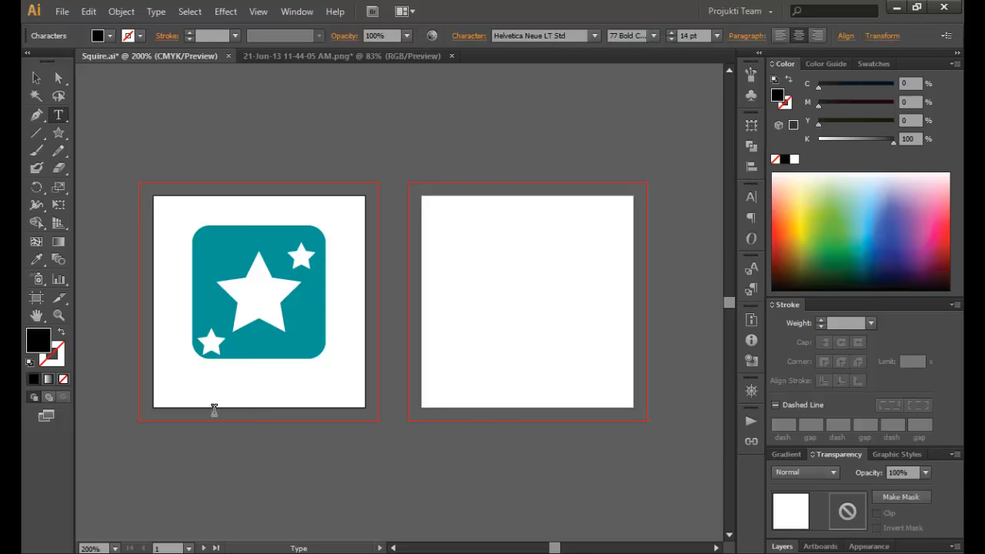
pyautogui.write('BRA')
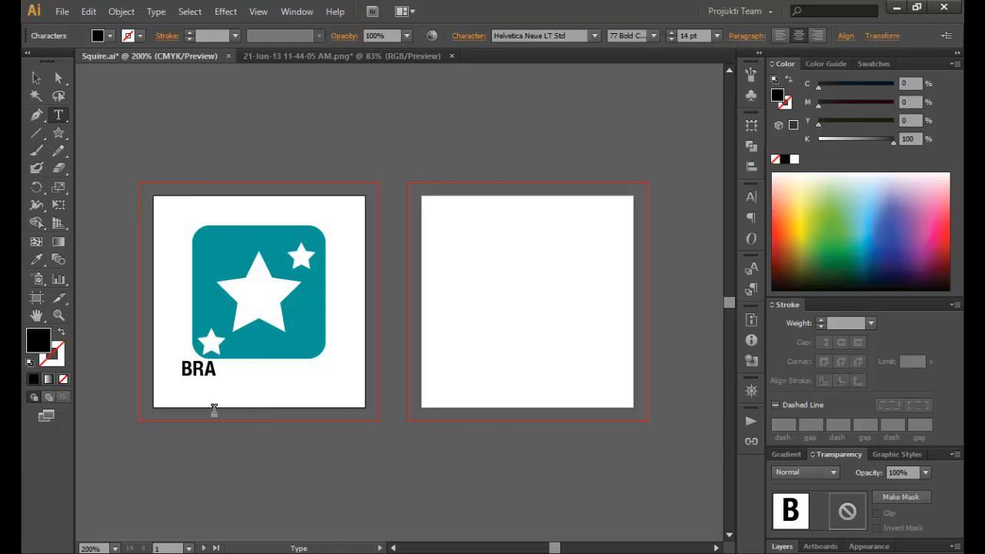
pyautogui.write('N')
pyautogui.press('BackSpace')
pyautogui.press('BackSpace')
pyautogui.press('BackSpace')
pyautogui.press('BackSpace')
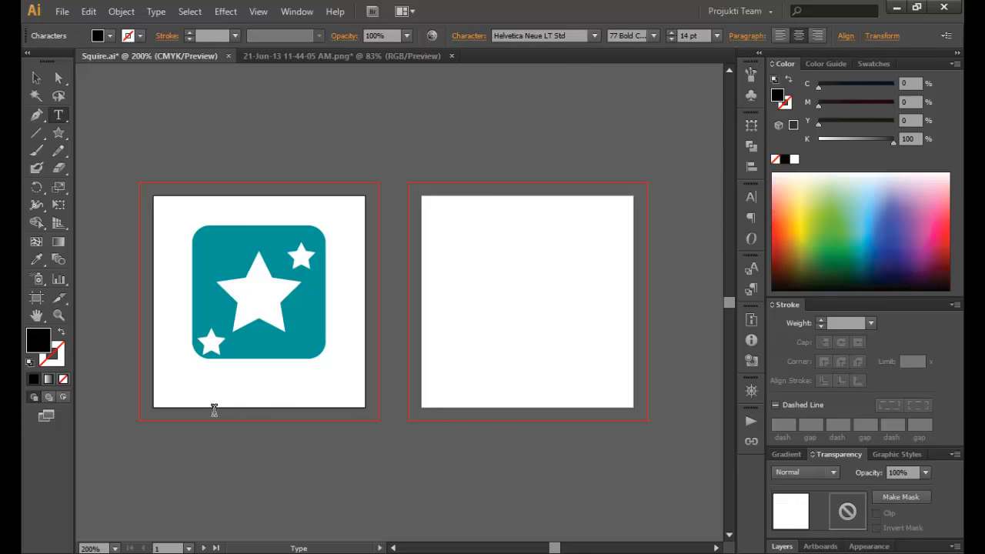
pyautogui.click(37, 81)
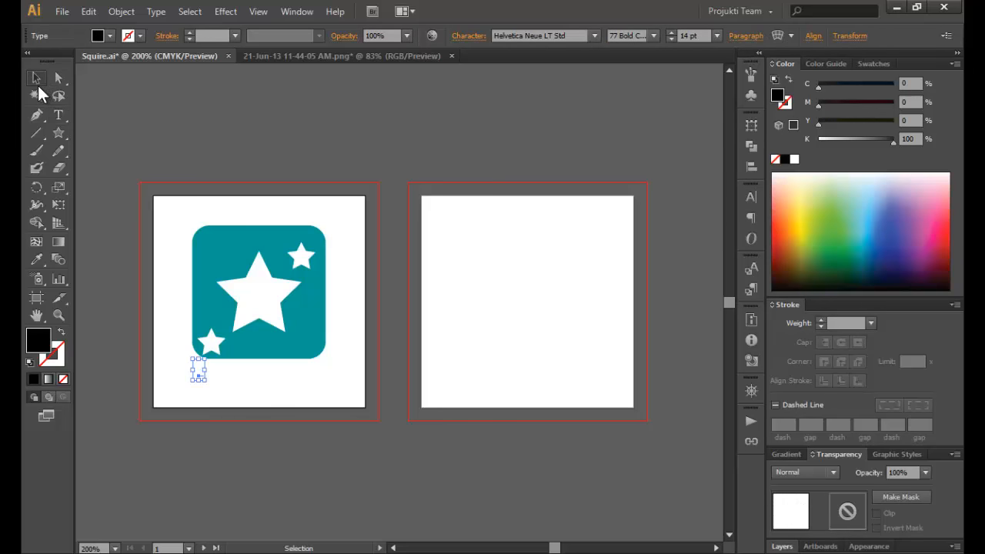
pyautogui.press('Delete')
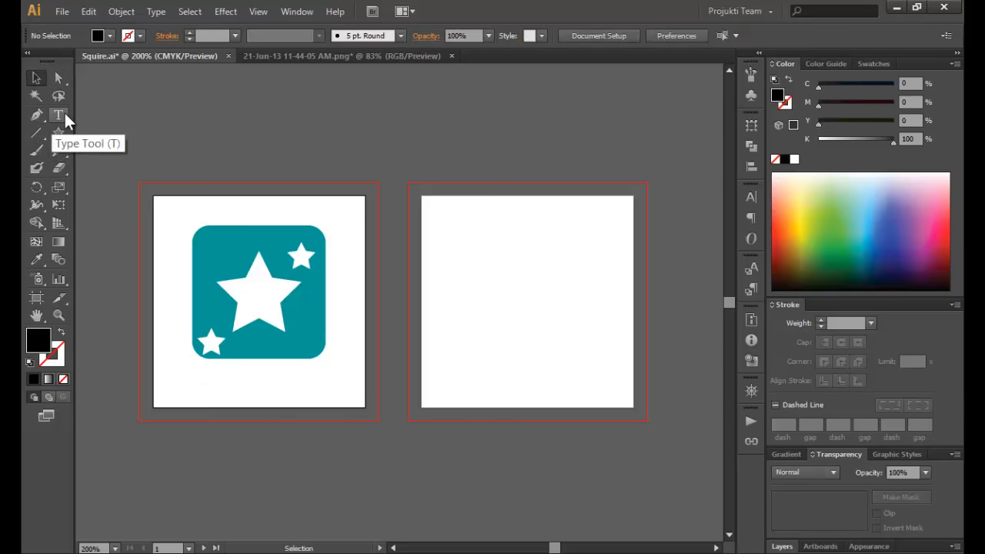
pyautogui.click(60, 115)
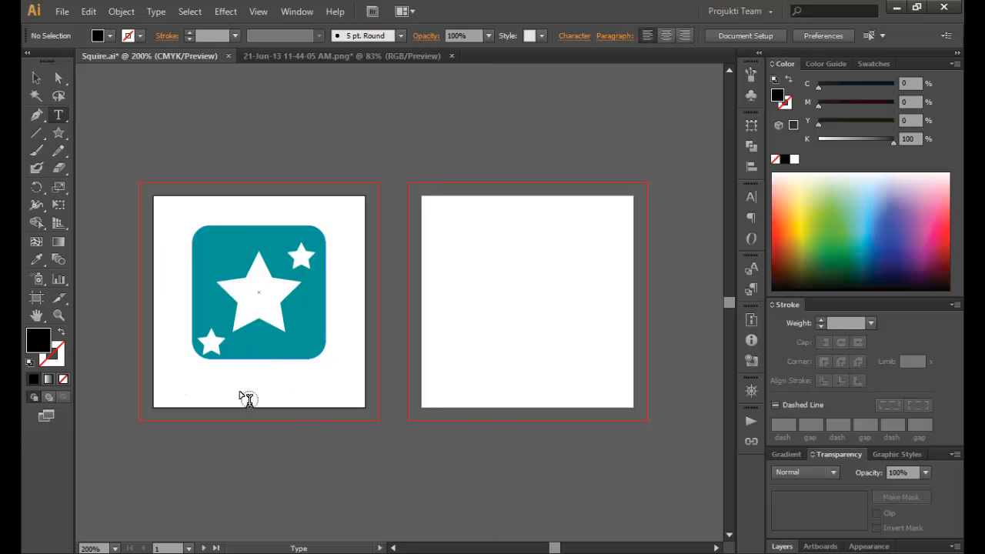
pyautogui.click(279, 360)
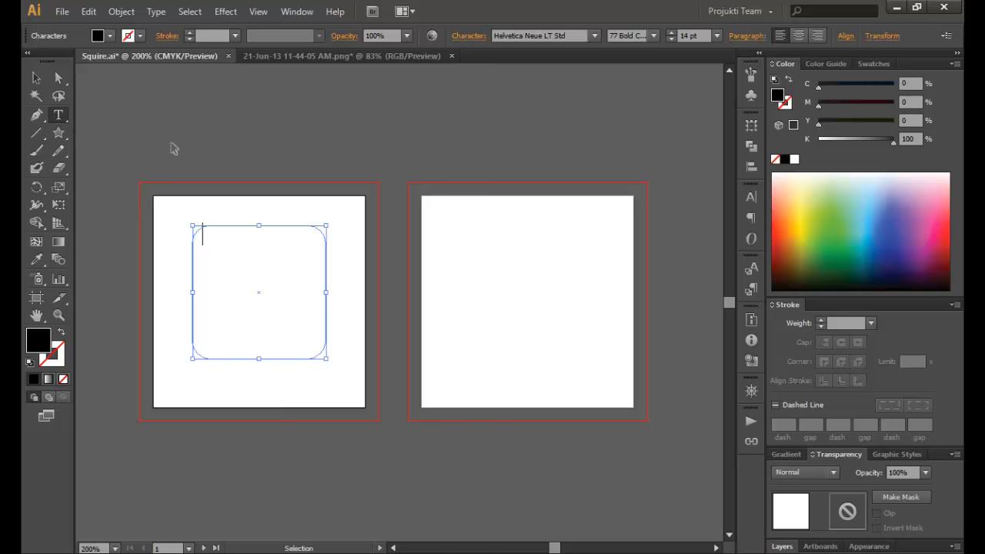
pyautogui.hotkey('ctrl', 'z')
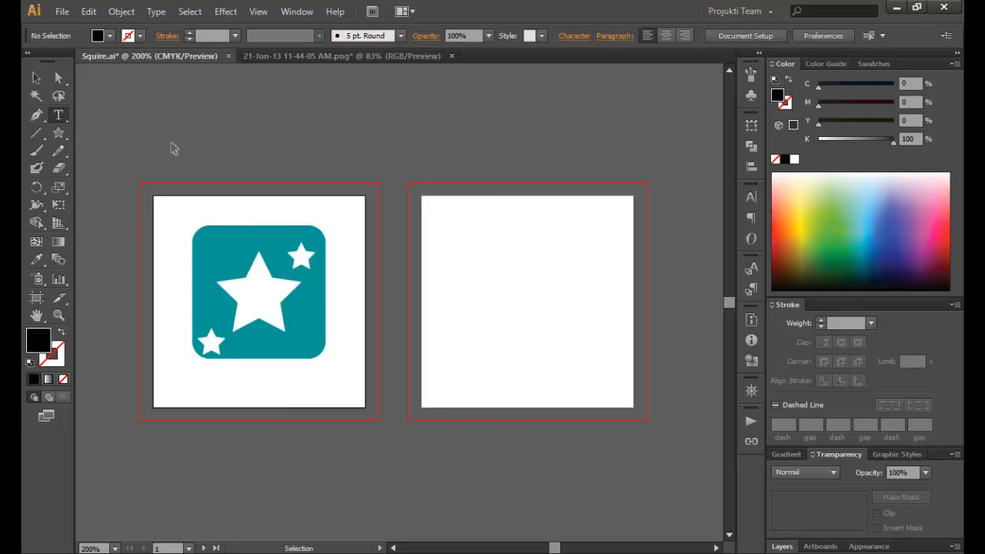
# - Type BRANDNAME below the icon and nudge it into centred position
pyautogui.click(197, 385)
pyautogui.write('B')
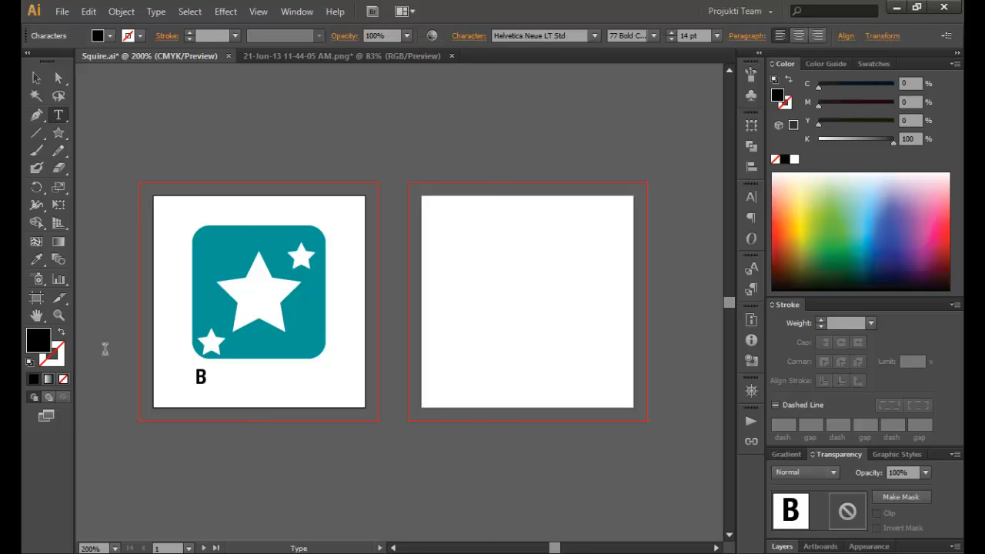
pyautogui.write('RAND')
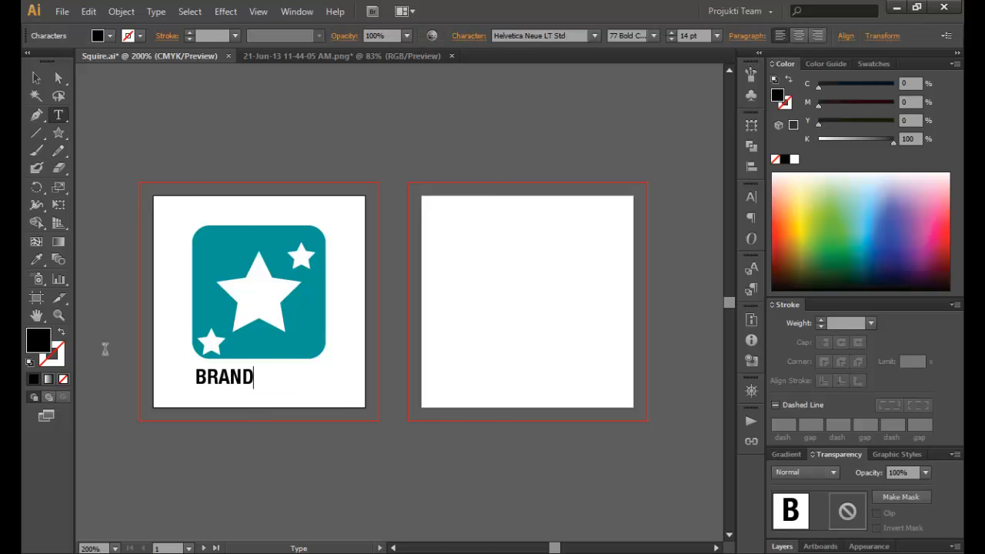
pyautogui.write('NAME')
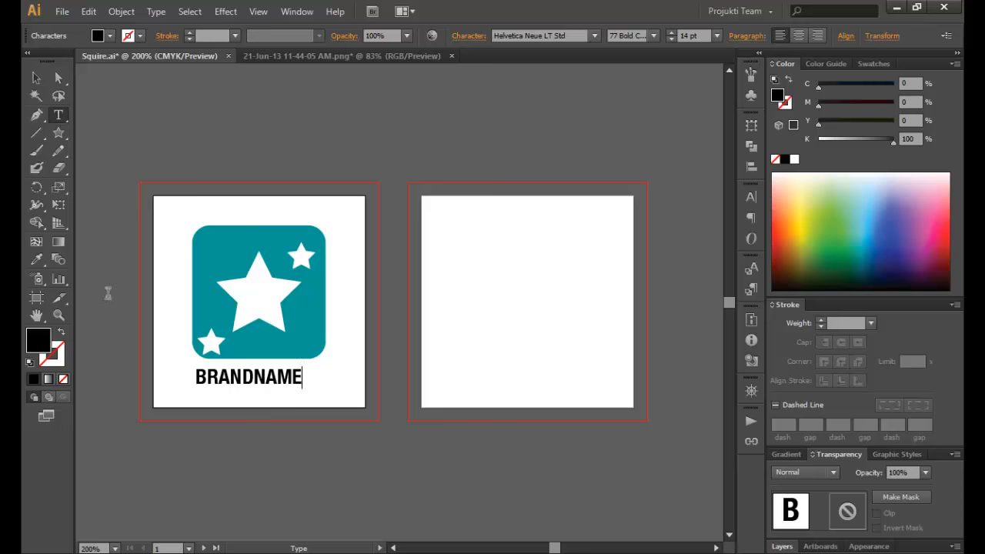
pyautogui.click(37, 78)
pyautogui.press('Right')
pyautogui.press('Right')
pyautogui.press('Right')
pyautogui.press('Right')
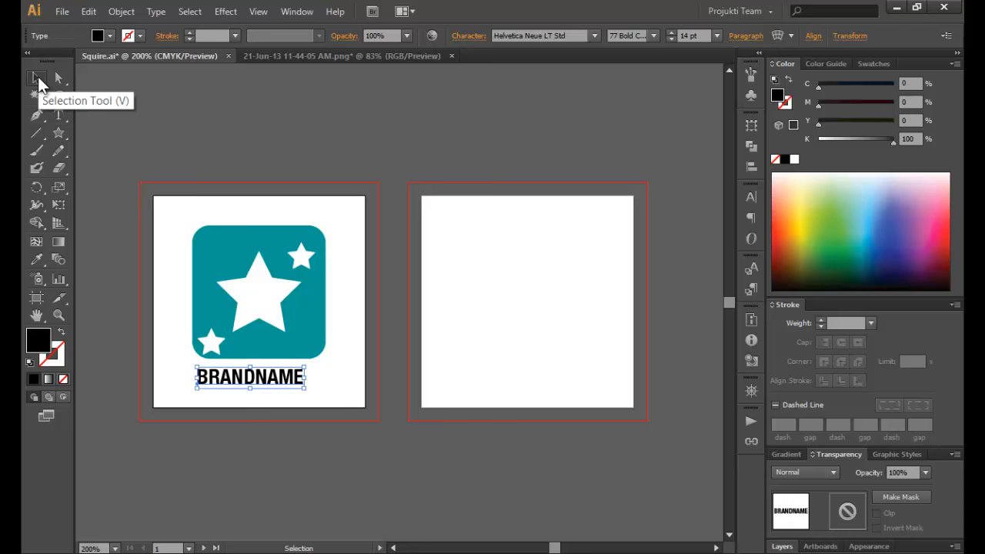
pyautogui.press('Up')
pyautogui.press('Up')
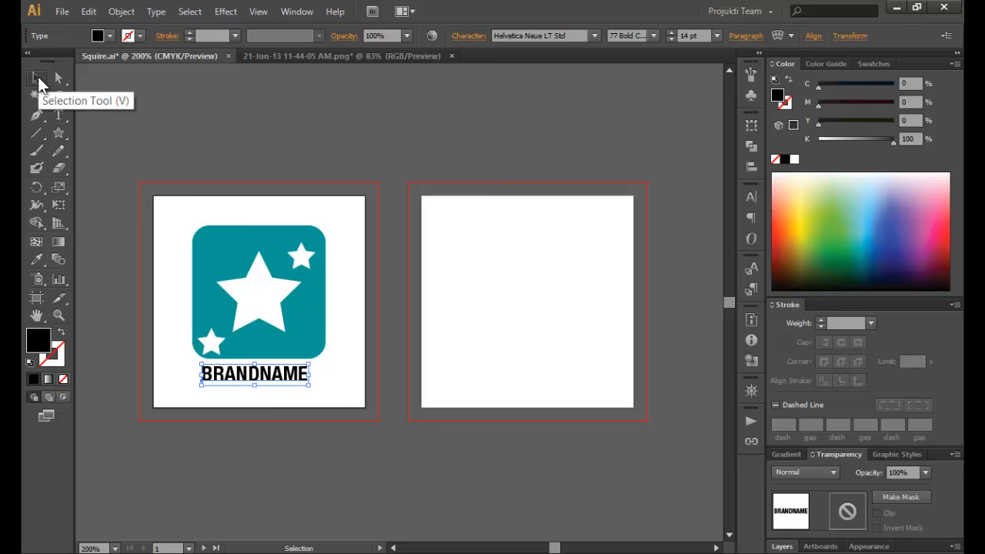
pyautogui.press('Right')
pyautogui.press('Up')
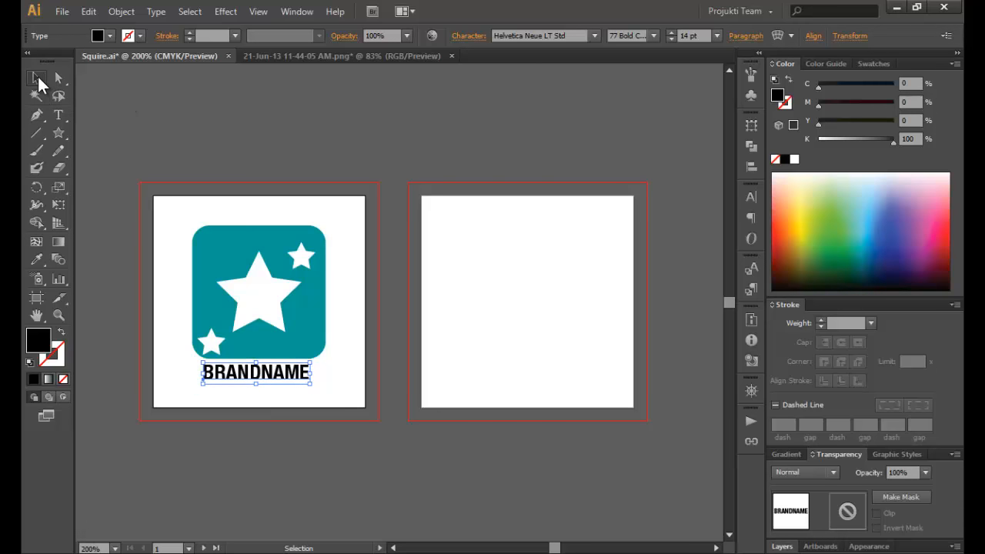
# - Colour the letters BRAND teal using the Swatches panel
pyautogui.click(101, 202)
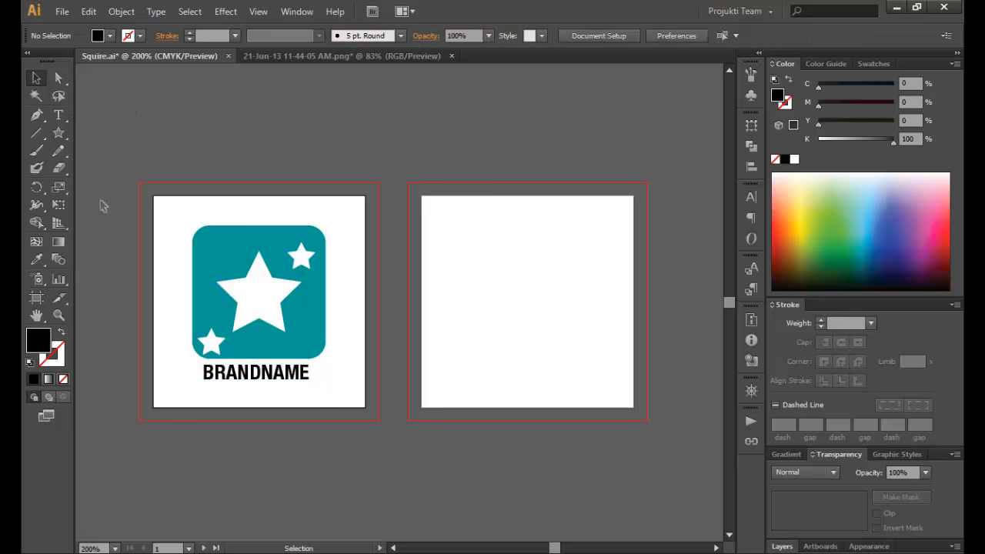
pyautogui.doubleClick(264, 376)
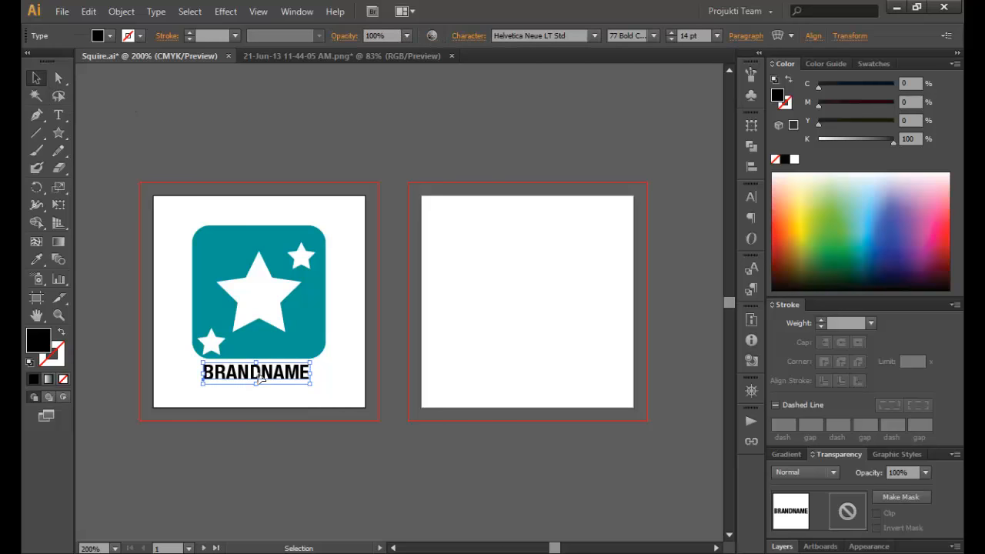
pyautogui.moveTo(259, 377); pyautogui.dragTo(201, 376)
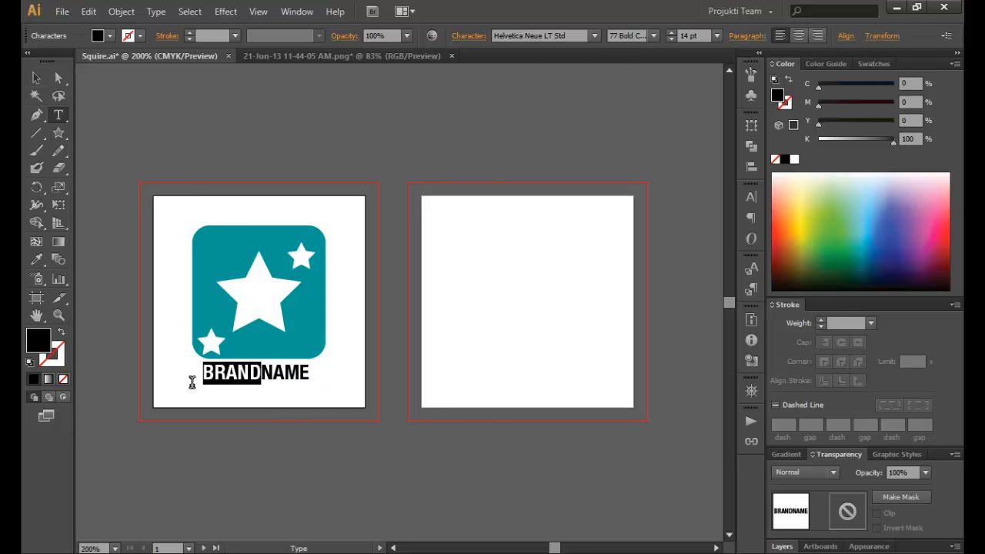
pyautogui.click(873, 64)
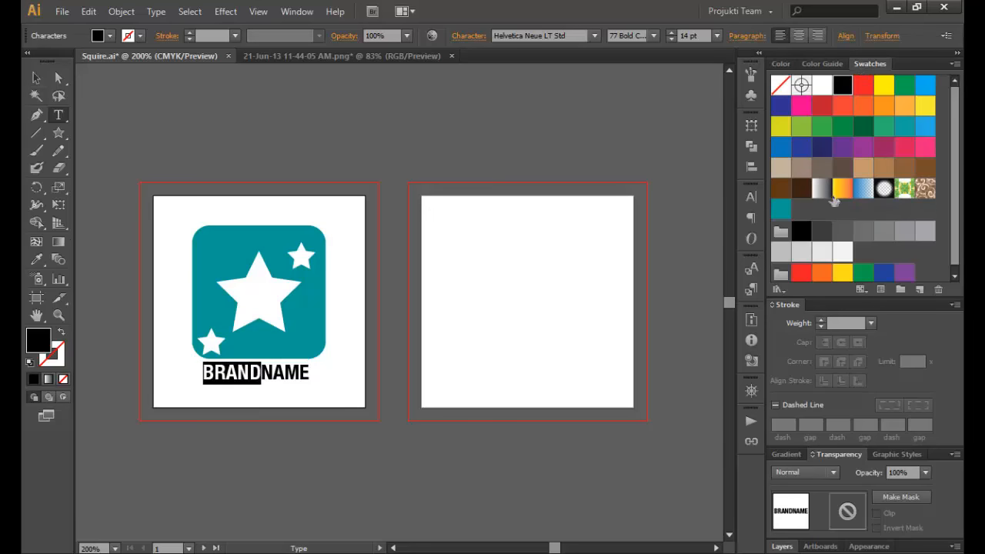
pyautogui.click(781, 214)
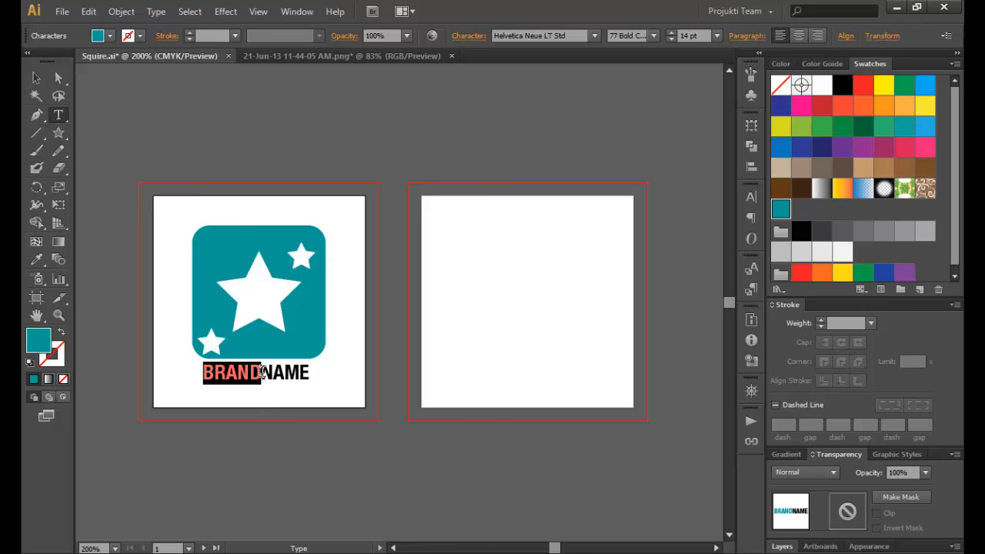
# - Colour the letters NAME dark grey and finish editing the text
pyautogui.moveTo(262, 372); pyautogui.dragTo(328, 373)
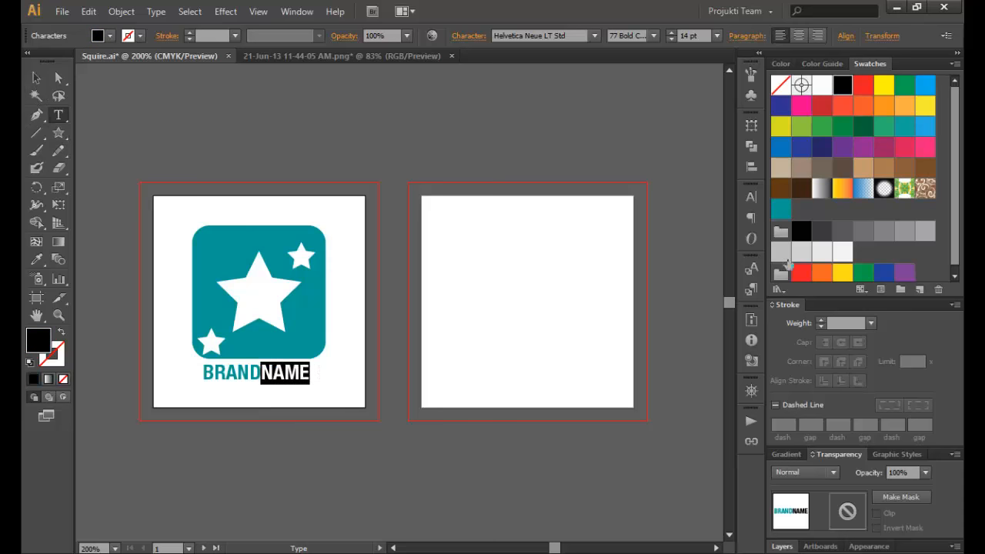
pyautogui.click(820, 233)
pyautogui.press('Escape')
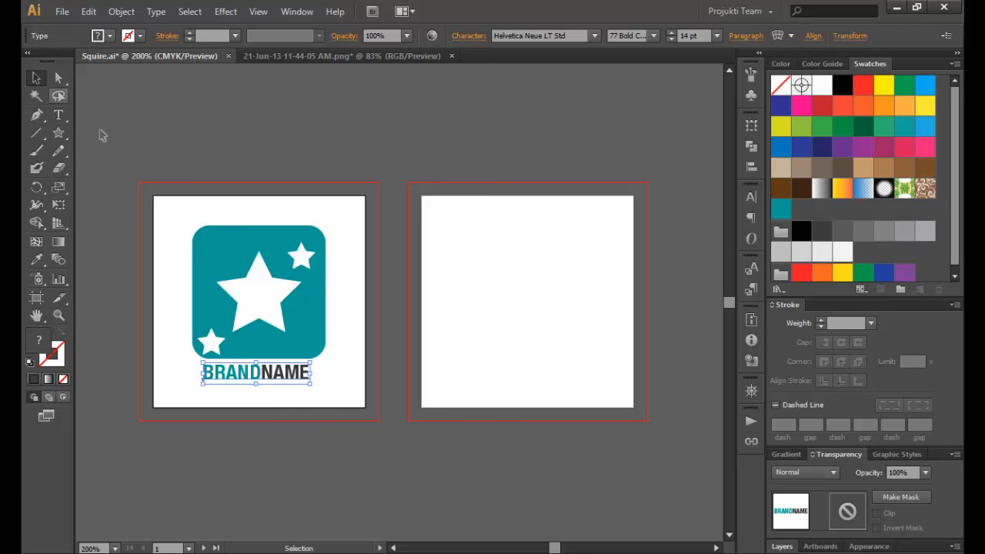
pyautogui.click(100, 134)
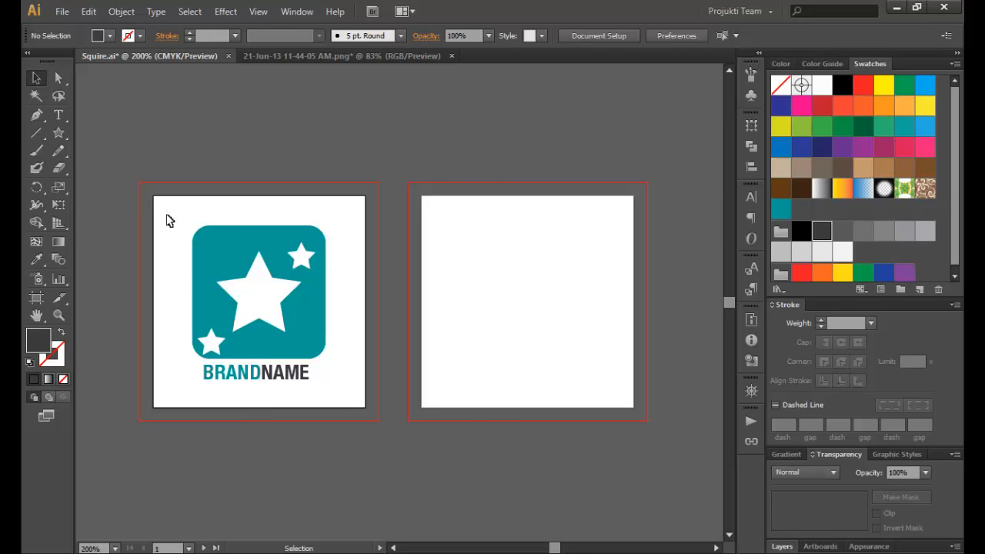
# - Nudge the star icon and BRANDNAME up together
pyautogui.moveTo(183, 218); pyautogui.dragTo(350, 405)
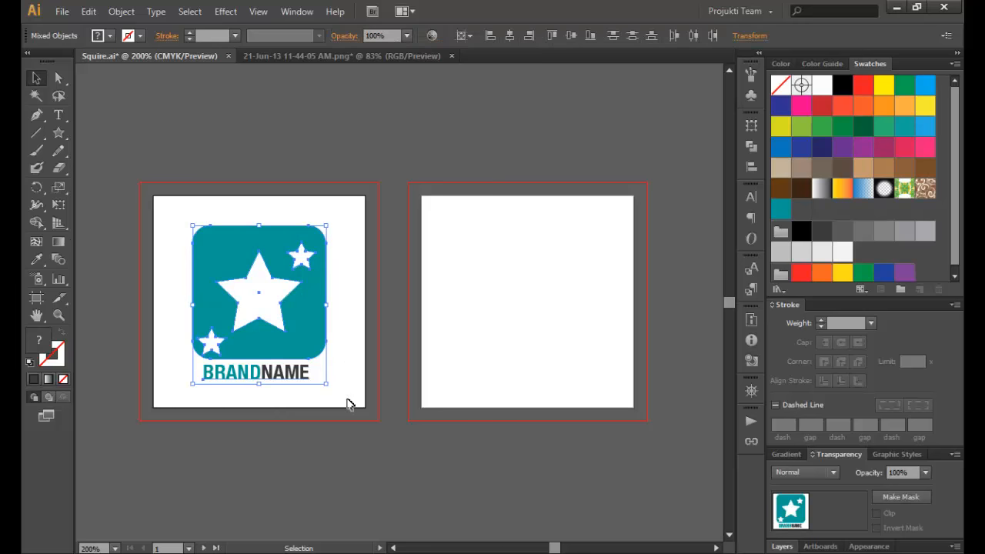
pyautogui.press('Up')
pyautogui.press('Up')
pyautogui.press('Up')
pyautogui.press('Up')
pyautogui.press('Up')
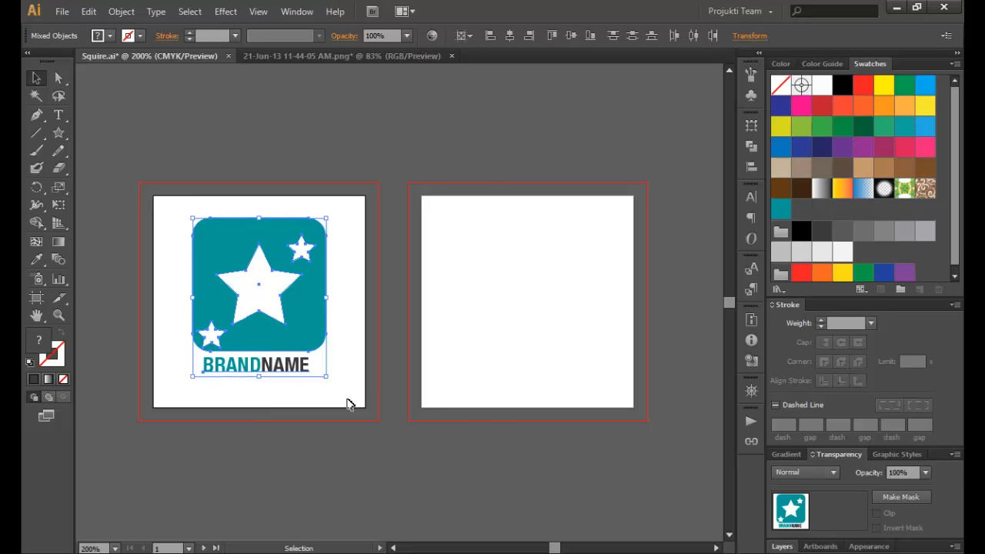
pyautogui.click(120, 163)
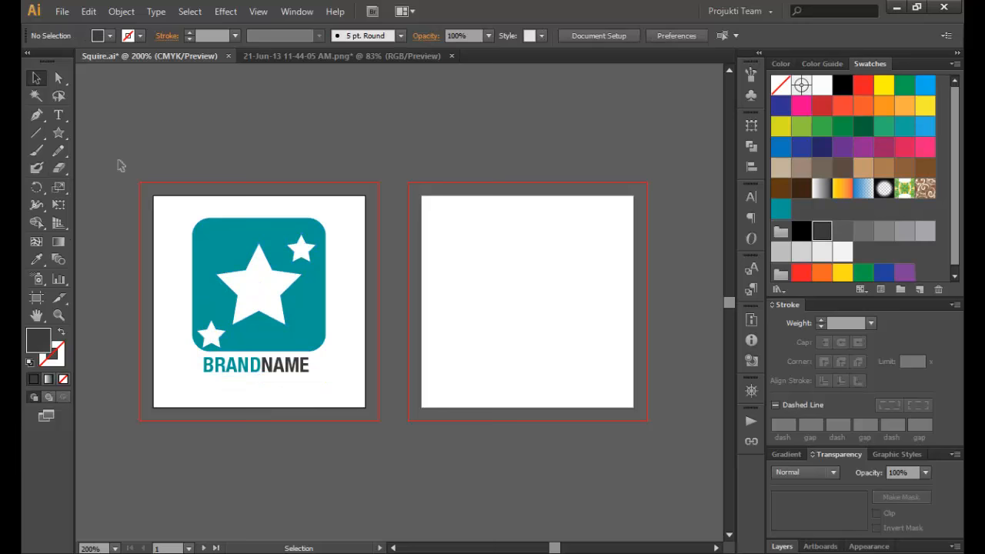
# - Draw a horizontal line under BRANDNAME with a teal 2 pt stroke
pyautogui.click(36, 132)
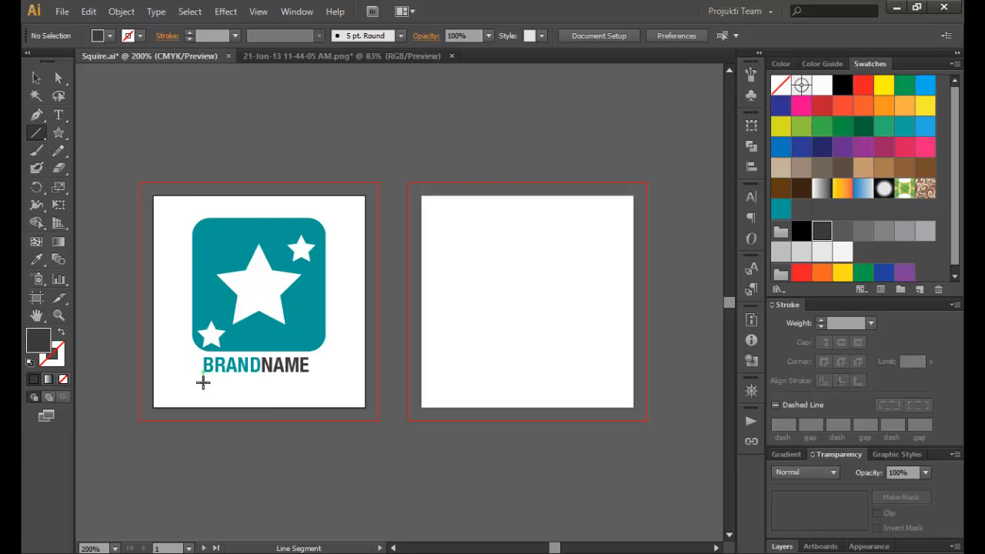
pyautogui.moveTo(204, 384); pyautogui.dragTo(311, 384)
pyautogui.moveTo(301, 384); pyautogui.dragTo(306, 384)
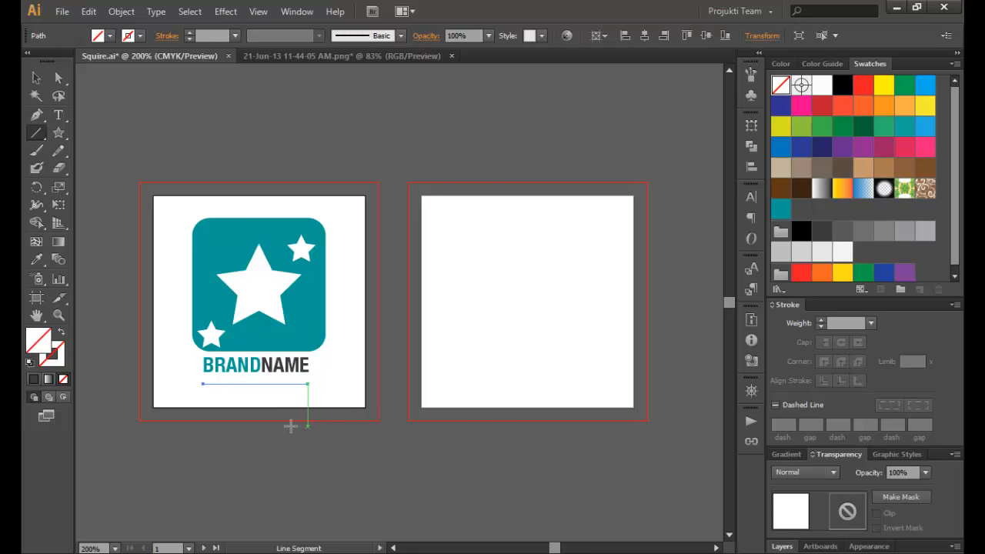
pyautogui.click(141, 35)
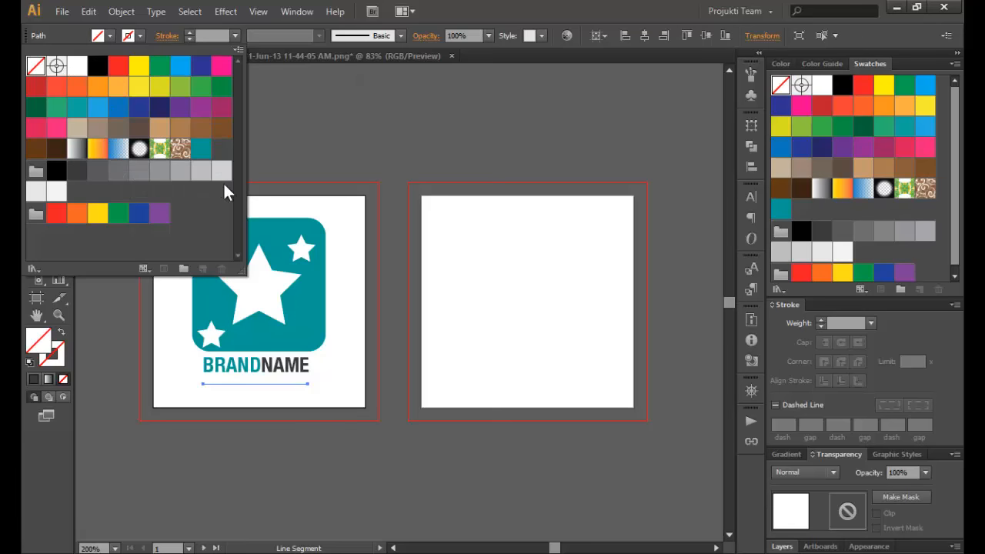
pyautogui.click(200, 148)
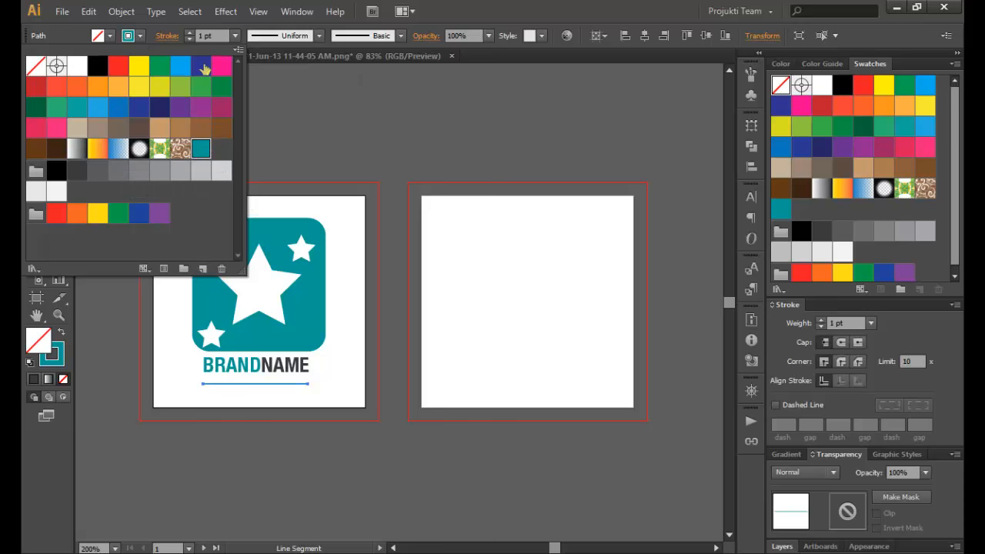
pyautogui.click(234, 37)
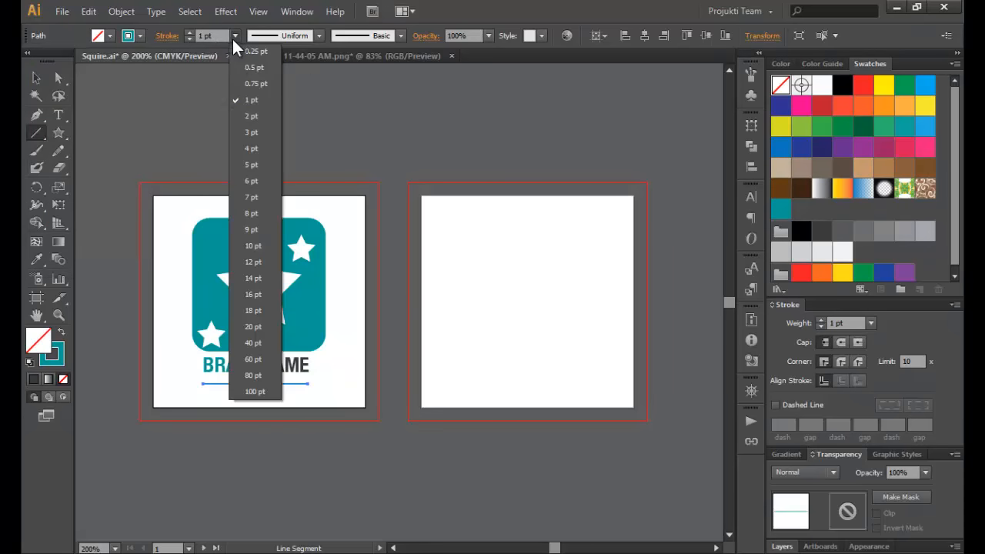
pyautogui.click(257, 120)
# - Nudge the teal line up closer to BRANDNAME
pyautogui.click(31, 76)
pyautogui.click(81, 113)
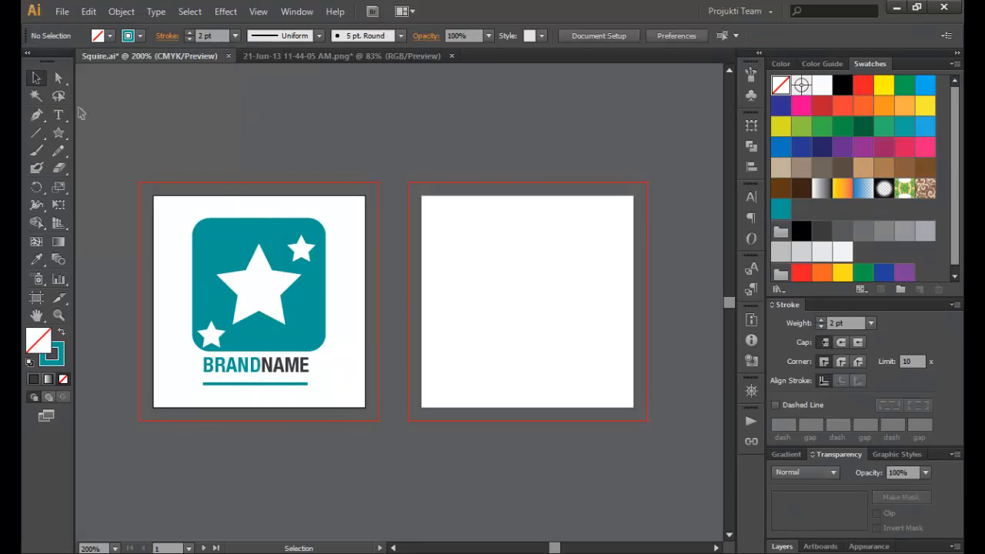
pyautogui.click(269, 384)
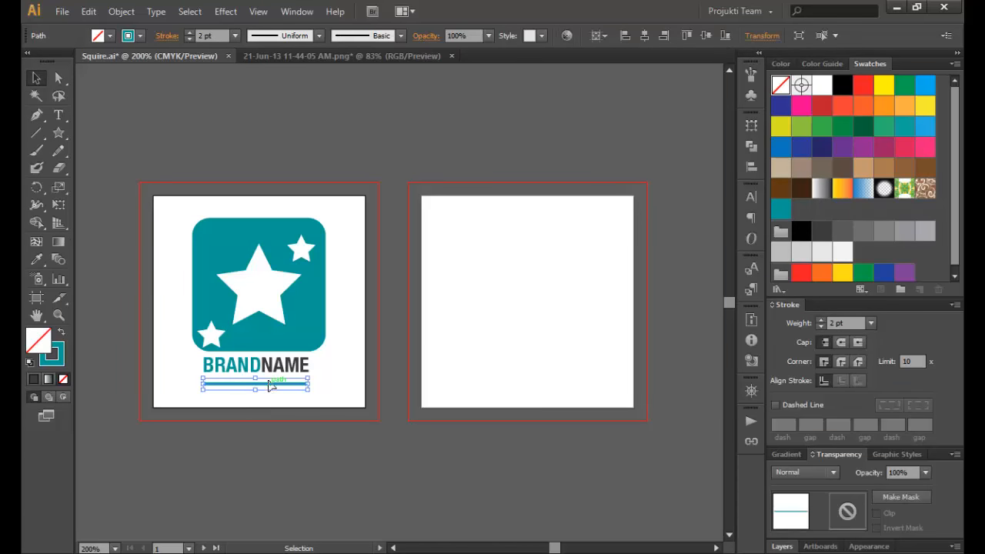
pyautogui.press('Up')
pyautogui.press('Up')
pyautogui.press('Up')
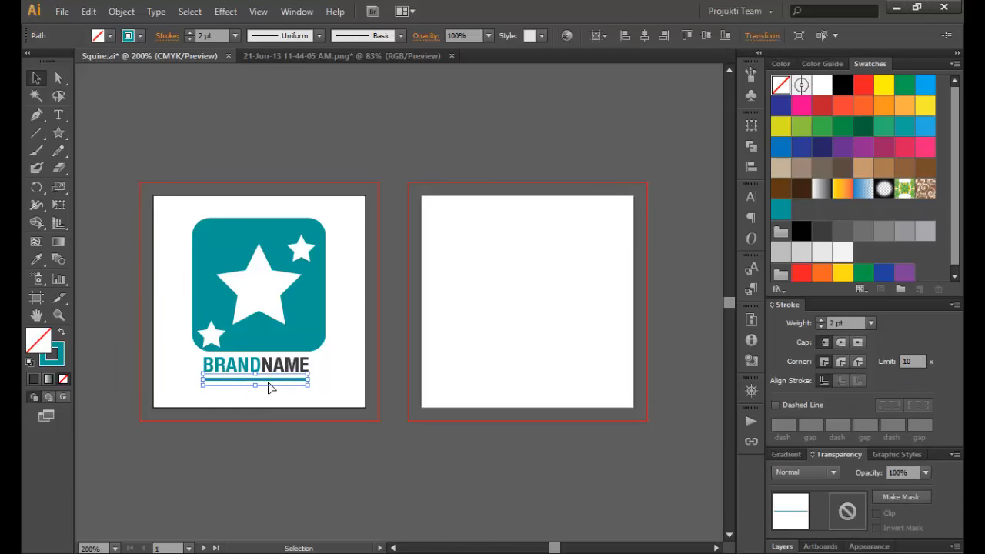
pyautogui.click(121, 200)
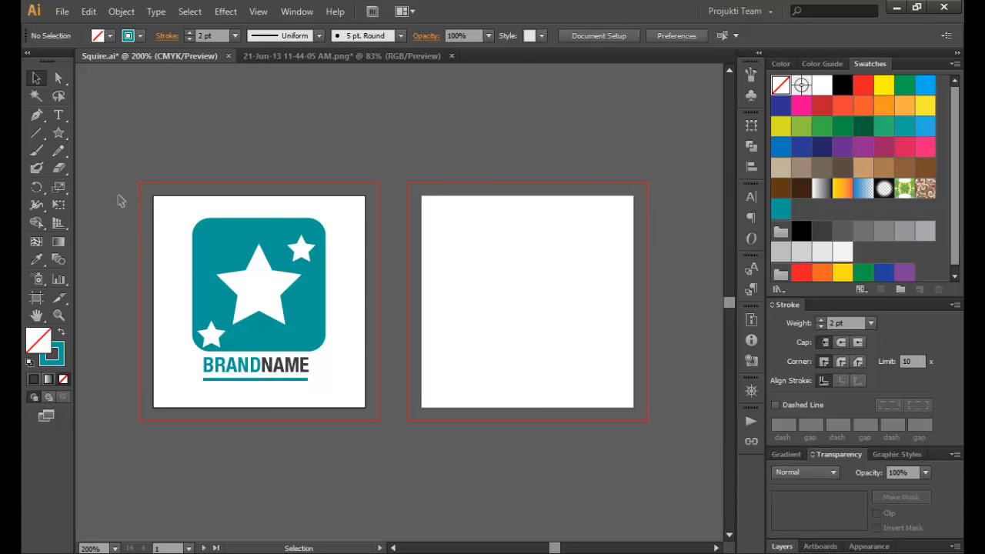
pyautogui.click(60, 117)
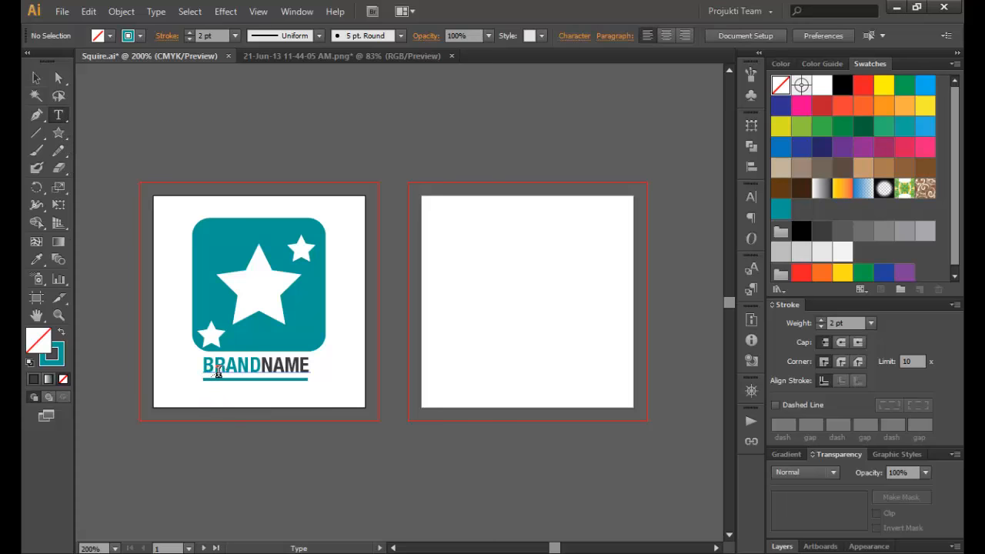
# - Draw an area-text box beneath the teal underline, leaving it empty after a trial entry
pyautogui.moveTo(198, 393); pyautogui.dragTo(336, 403)
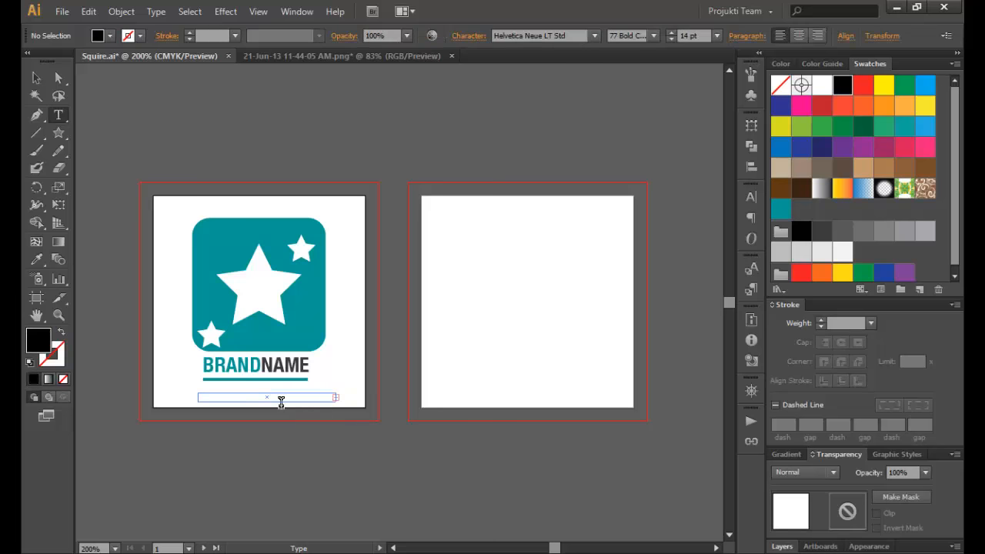
pyautogui.click(34, 79)
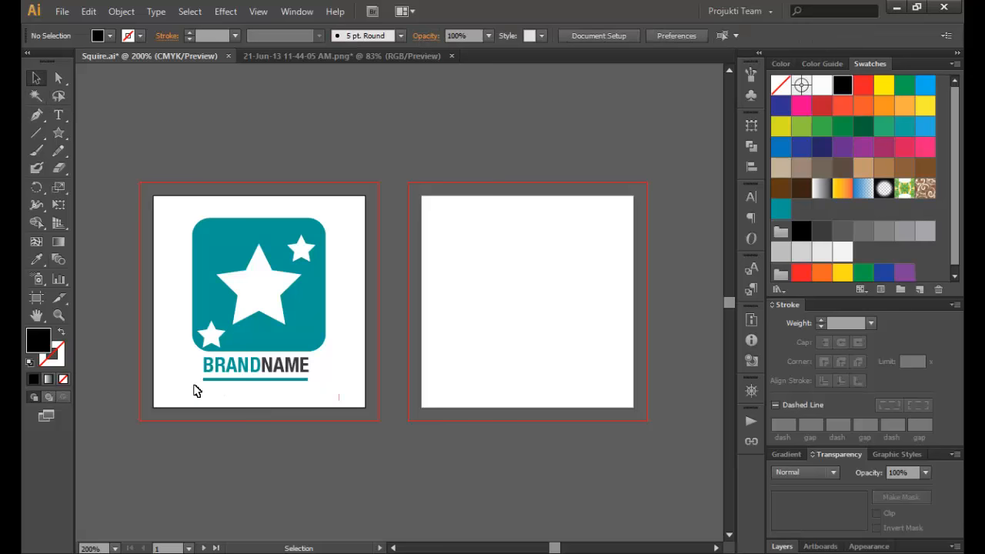
pyautogui.click(60, 118)
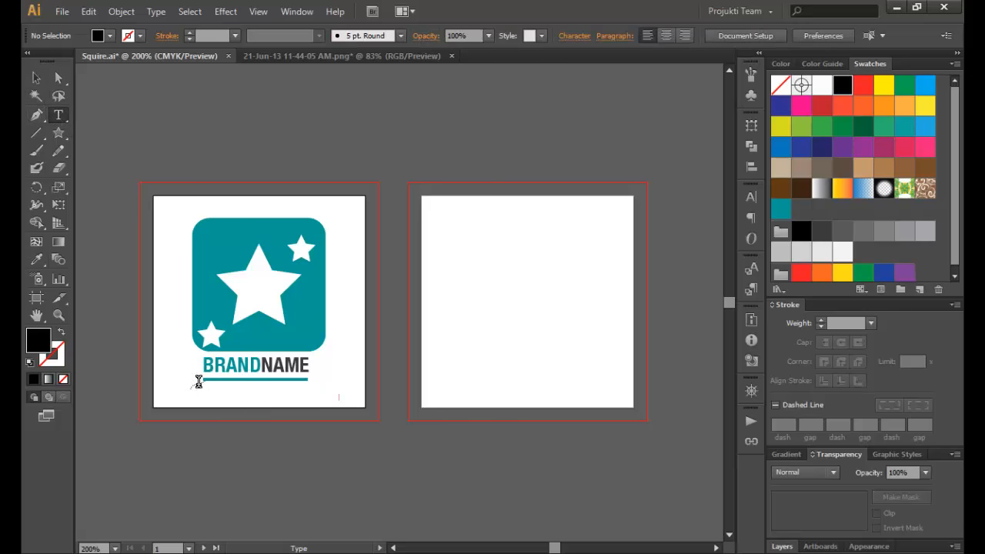
pyautogui.moveTo(201, 391); pyautogui.dragTo(335, 408)
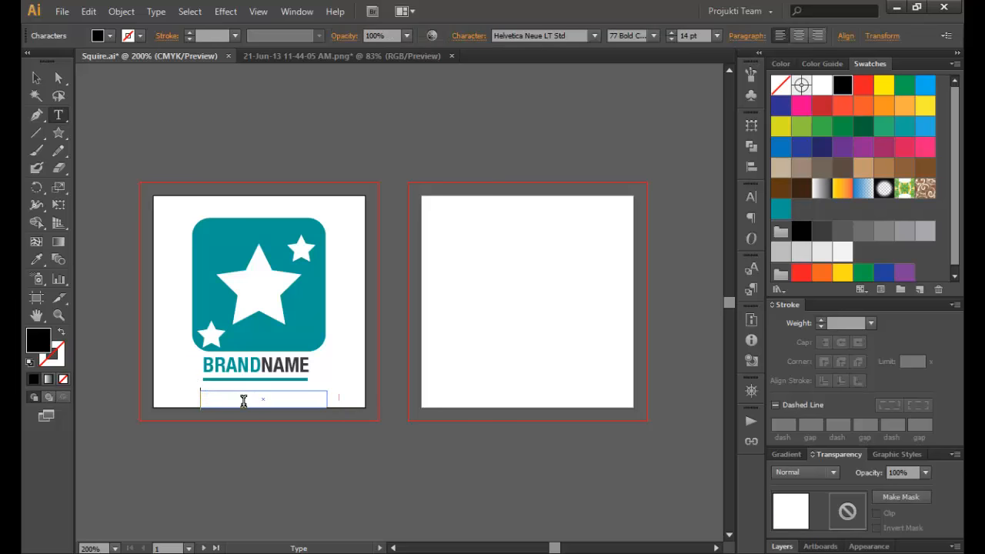
pyautogui.write('YOU')
pyautogui.press('BackSpace')
pyautogui.press('BackSpace')
pyautogui.press('BackSpace')
# - Set the type font to Sansation Regular
pyautogui.click(587, 38)
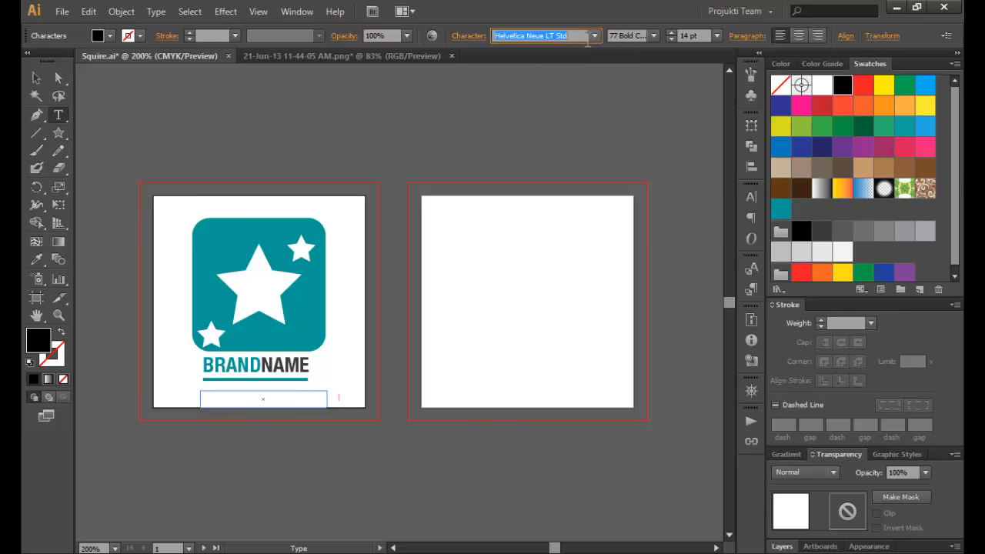
pyautogui.write('Sansation')
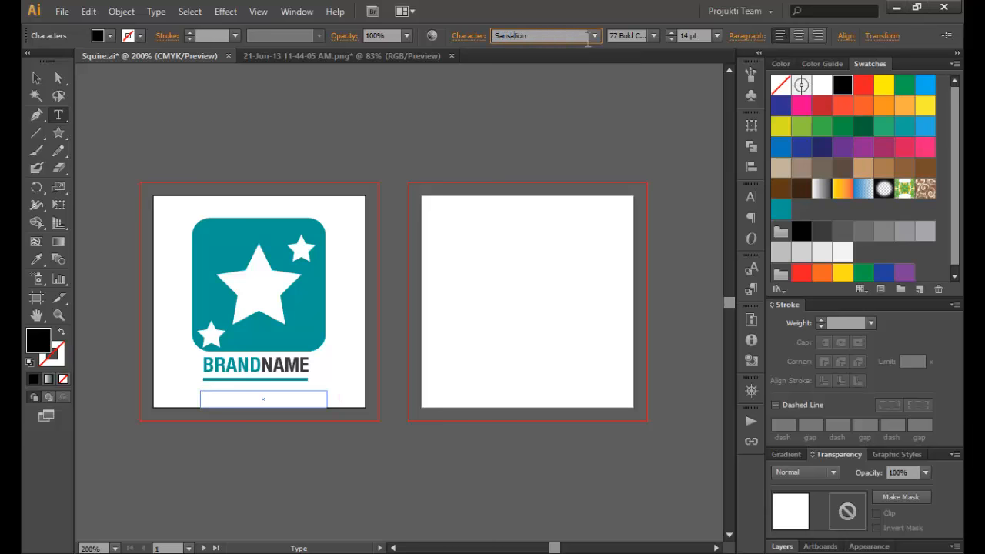
pyautogui.press('Return')
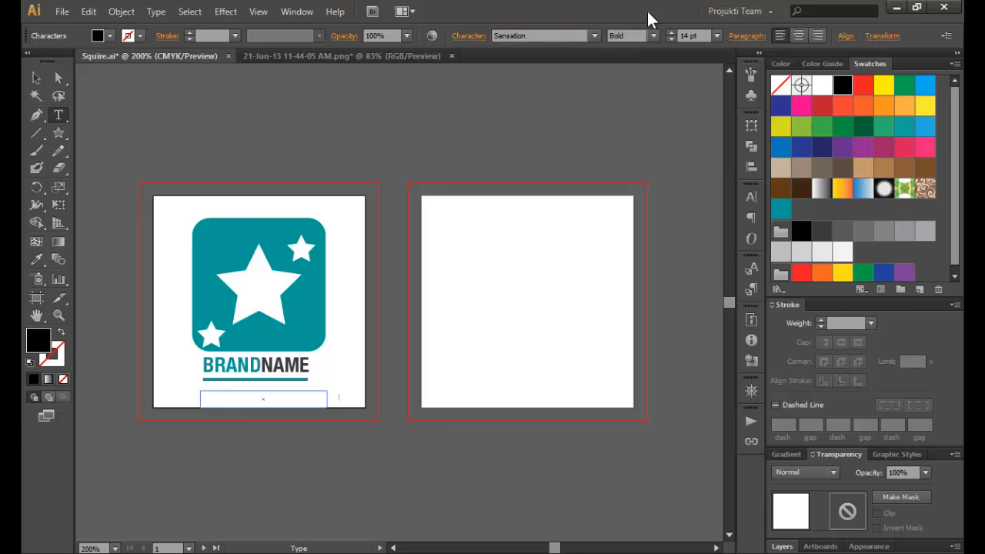
pyautogui.click(653, 35)
pyautogui.click(632, 55)
pyautogui.write('S')
pyautogui.press('BackSpace')
# - Toggle the All Caps option, type the slogan 'your slogan here', and reduce its size
pyautogui.click(750, 197)
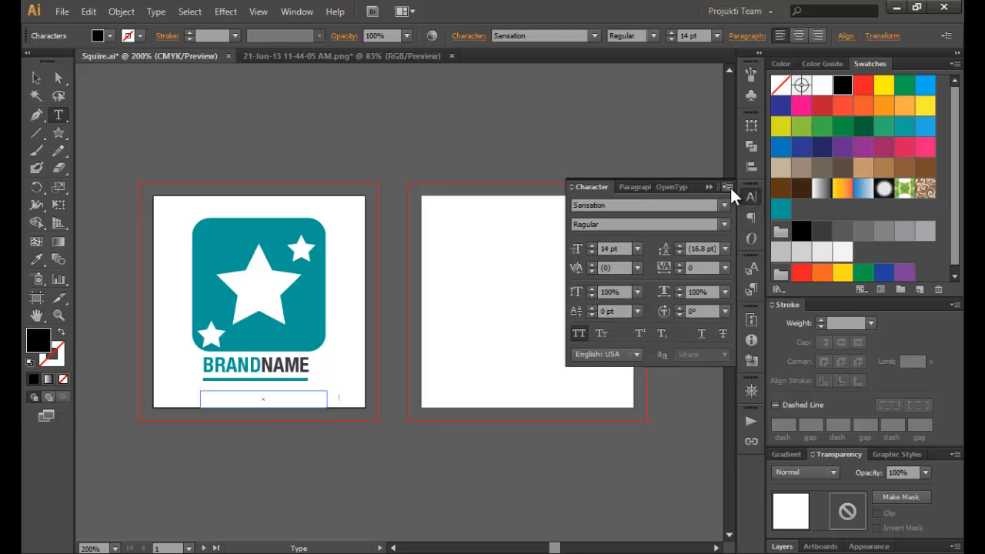
pyautogui.click(728, 186)
pyautogui.click(566, 239)
pyautogui.click(708, 186)
pyautogui.write('a')
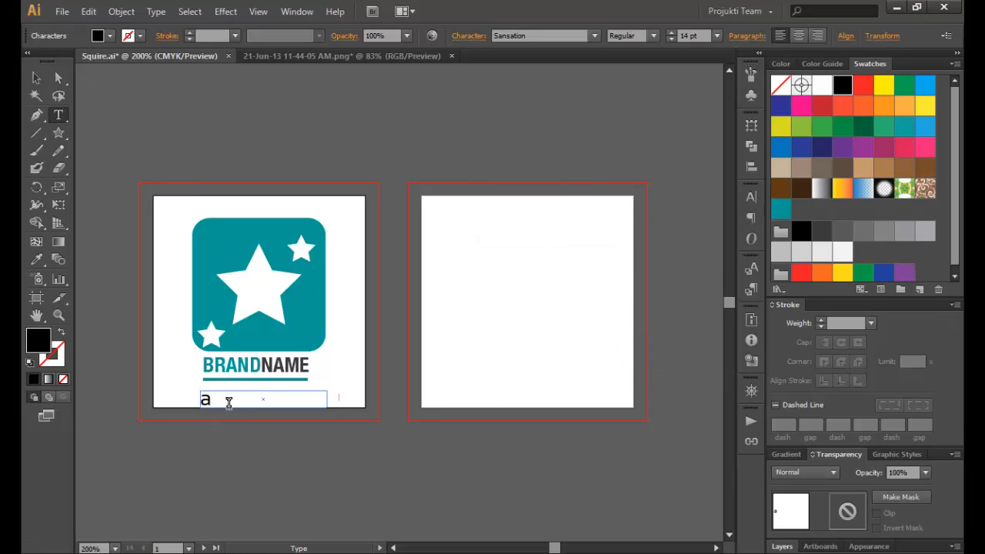
pyautogui.press('BackSpace')
pyautogui.write('your logo')
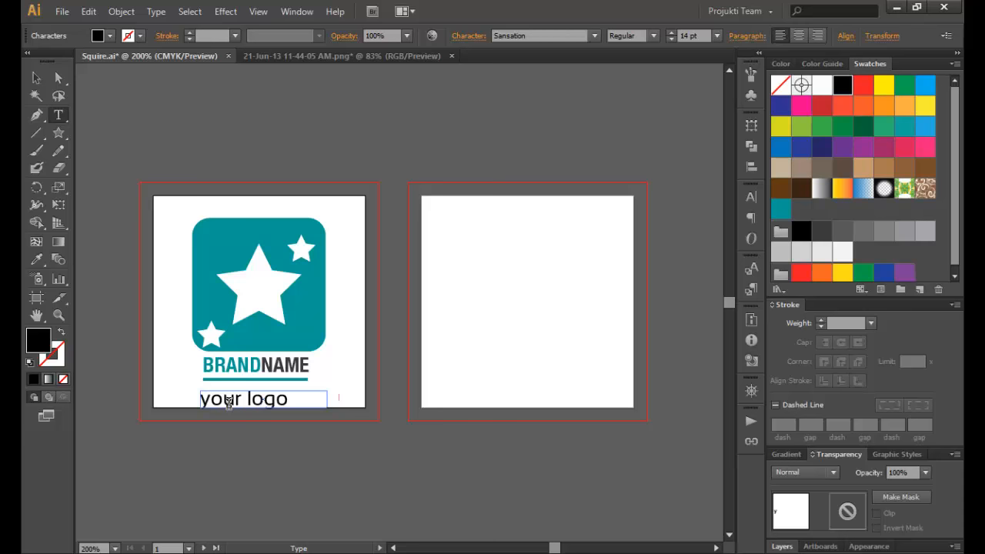
pyautogui.press('BackSpace')
pyautogui.press('BackSpace')
pyautogui.press('BackSpace')
pyautogui.press('BackSpace')
pyautogui.press('BackSpace')
pyautogui.write('slogan')
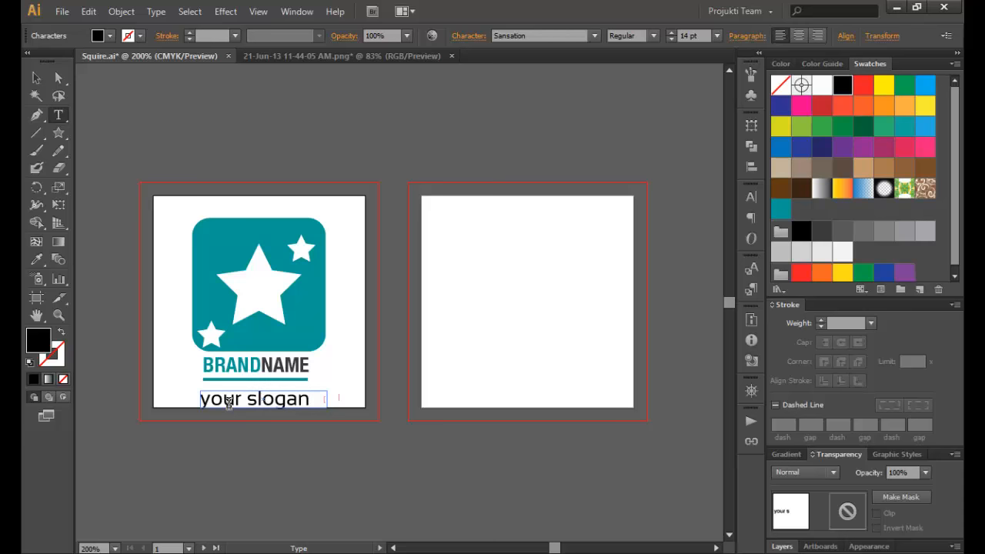
pyautogui.hotkey('ctrl', 'a')
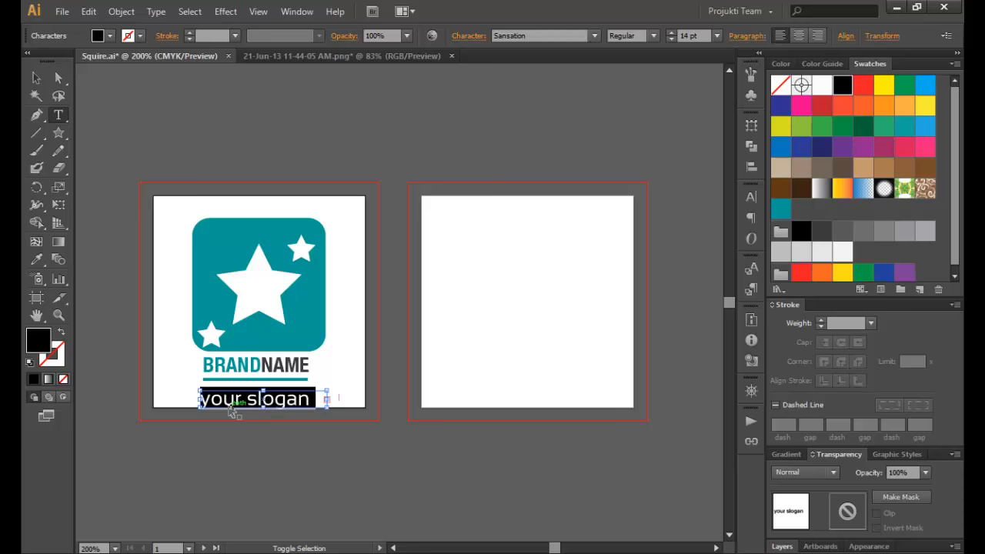
pyautogui.hotkey('ctrl', 'shift', ',')
pyautogui.hotkey('ctrl', 'shift', ',')
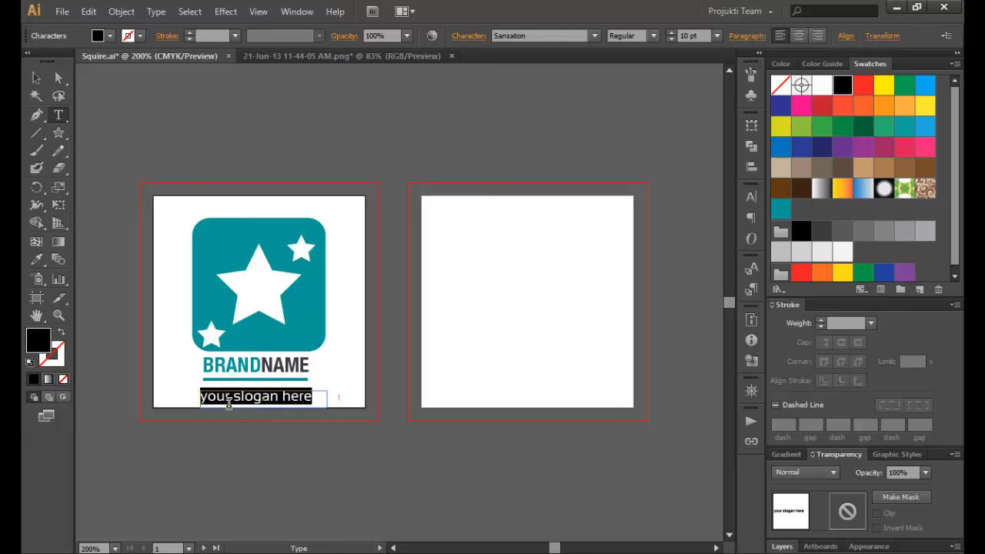
# - Nudge the slogan up under the teal line and colour it with the K=80 dark grey swatch
pyautogui.click(30, 77)
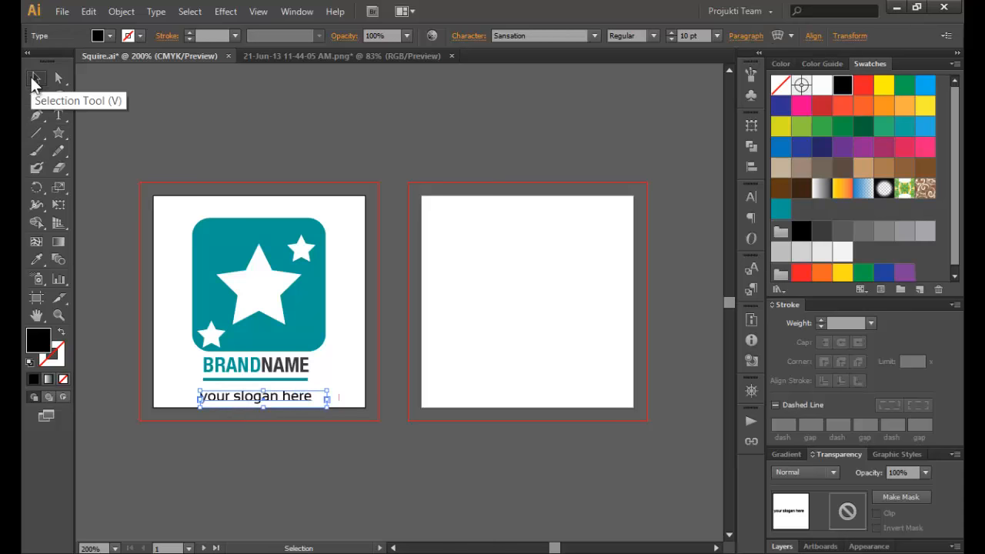
pyautogui.press('Up')
pyautogui.press('Up')
pyautogui.press('Up')
pyautogui.press('Left')
pyautogui.press('Left')
pyautogui.press('Left')
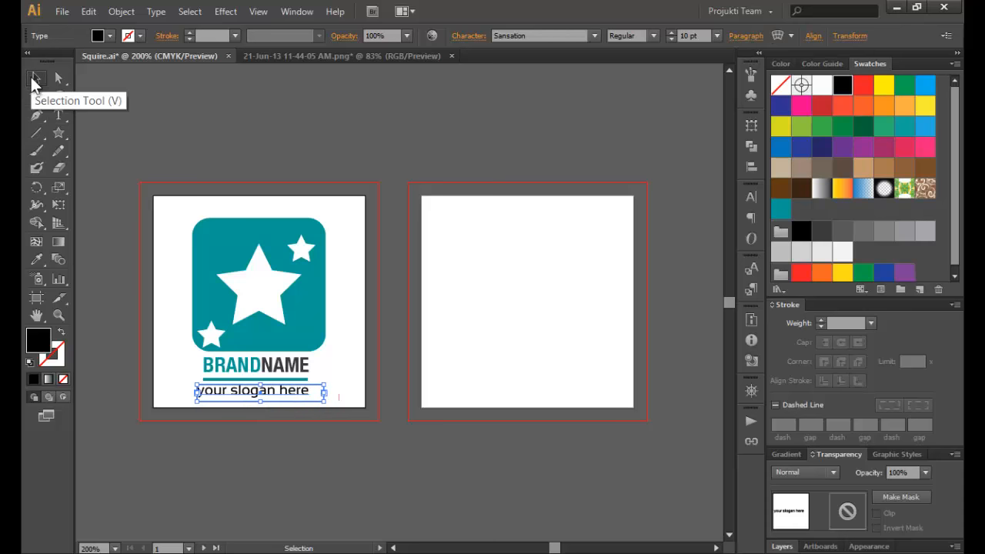
pyautogui.press('Up')
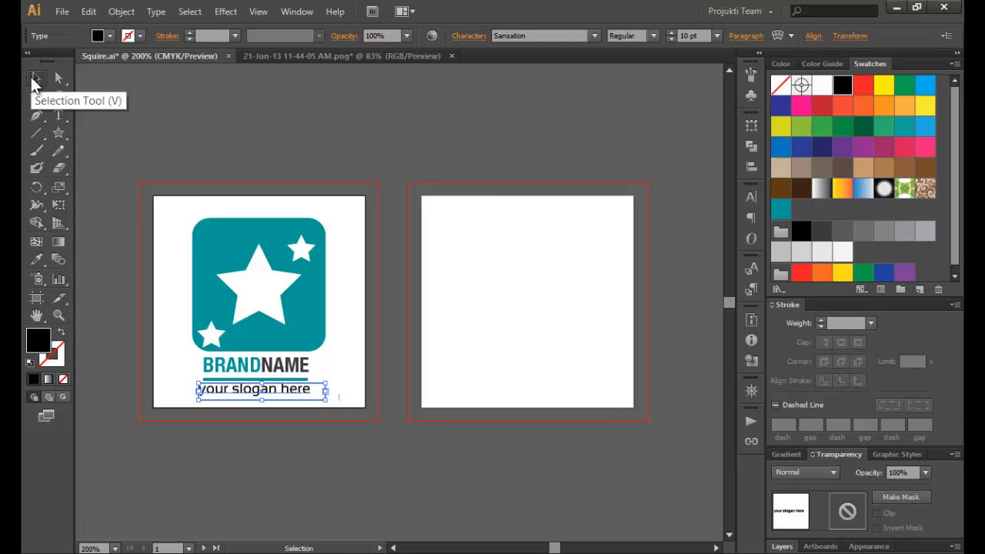
pyautogui.click(847, 232)
pyautogui.click(214, 131)
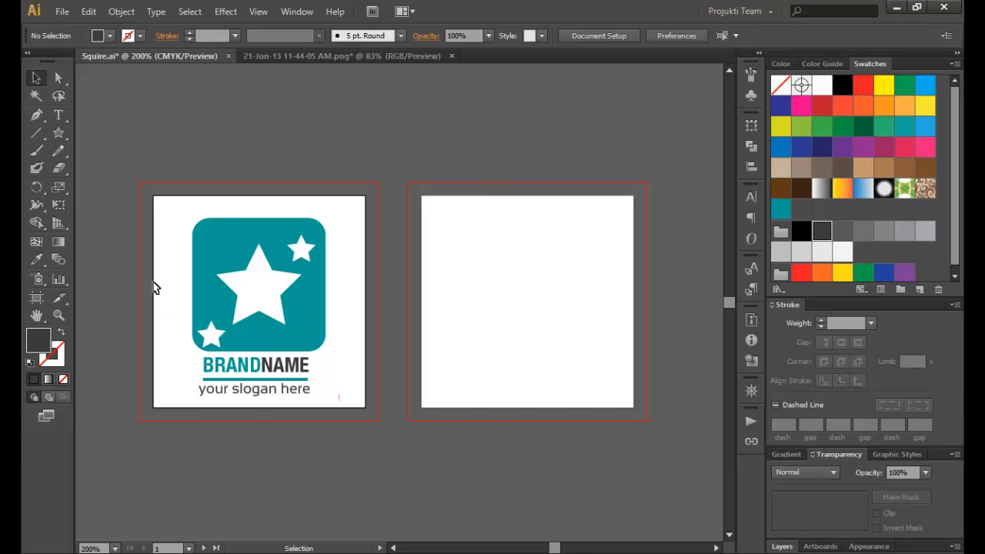
# - Shift the BRANDNAME, line and slogan block together to re-centre it
pyautogui.moveTo(192, 369); pyautogui.dragTo(321, 415)
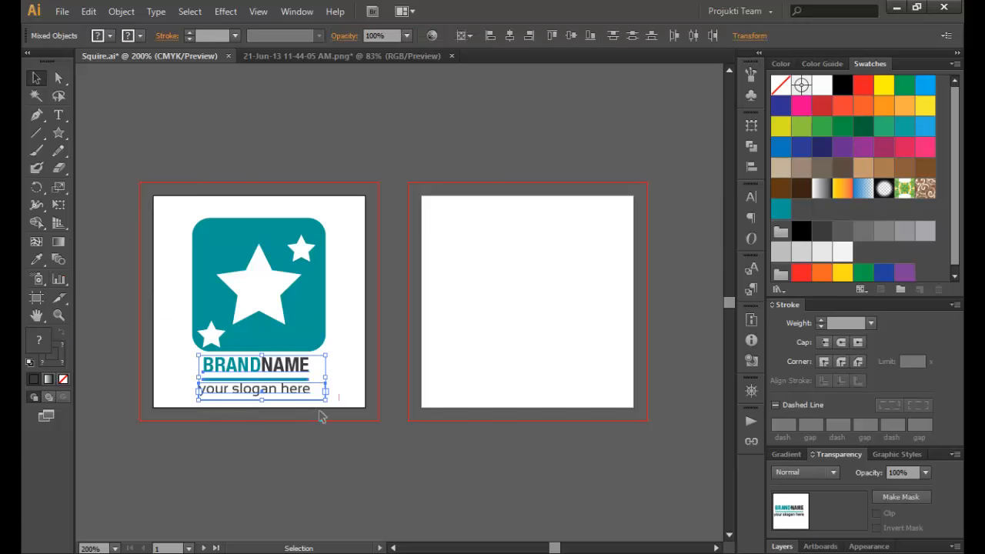
pyautogui.press('Right')
pyautogui.press('Right')
pyautogui.press('Up')
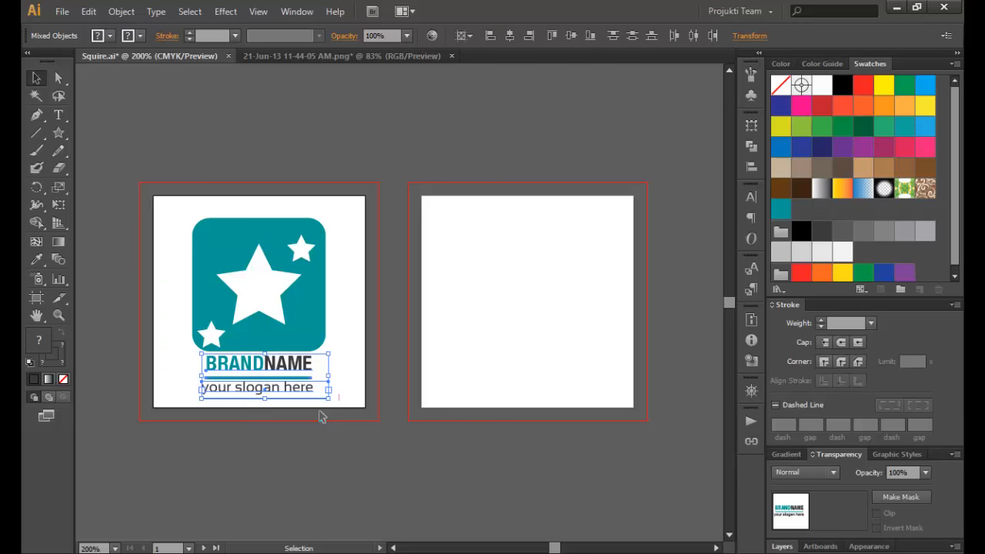
pyautogui.click(115, 265)
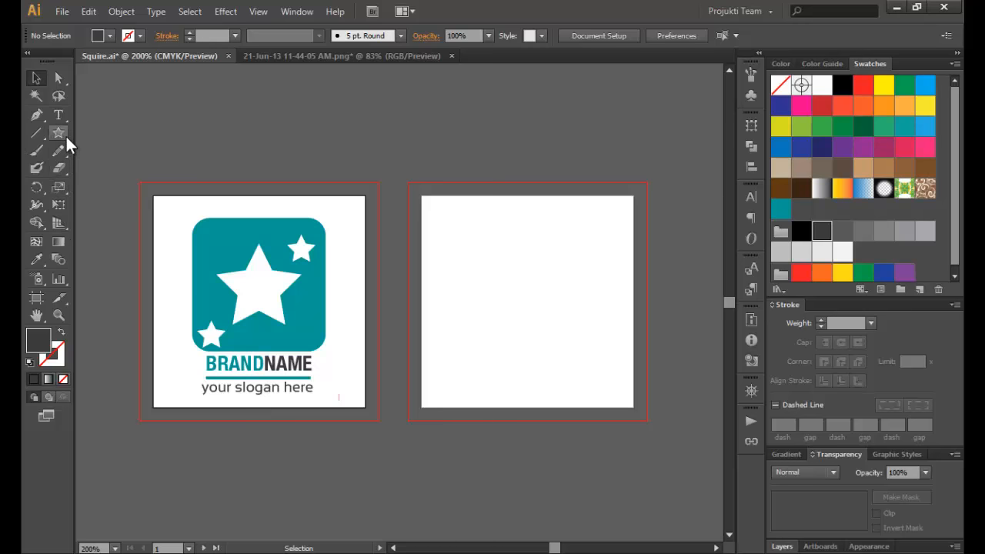
# - Draw a teal-filled rectangle covering the second artboard
pyautogui.moveTo(66, 135); pyautogui.dragTo(88, 131)
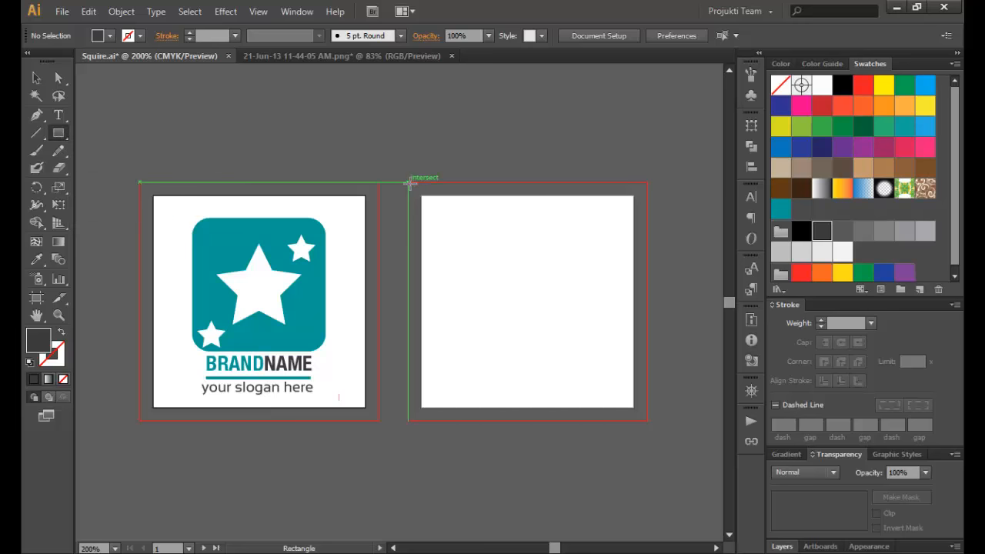
pyautogui.moveTo(407, 182); pyautogui.dragTo(647, 421)
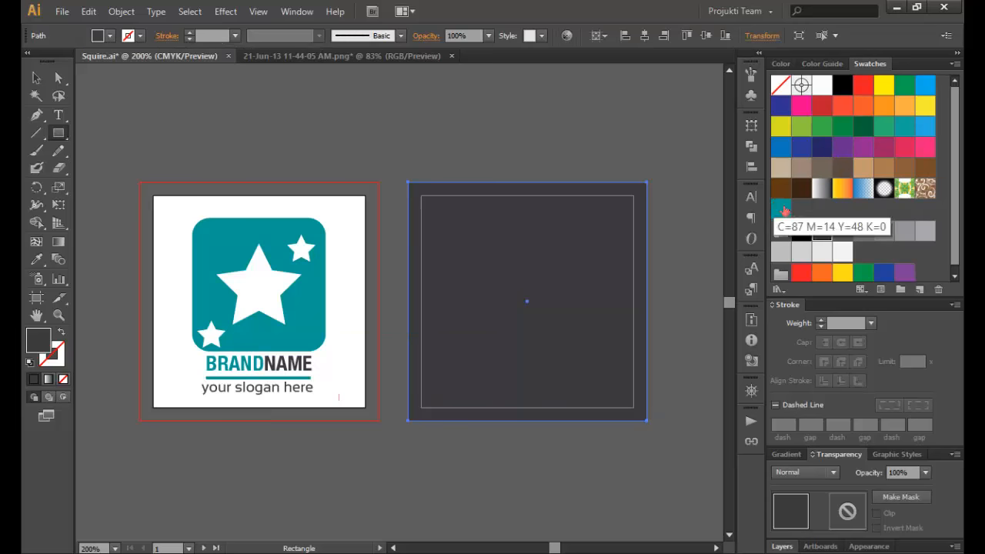
pyautogui.click(780, 209)
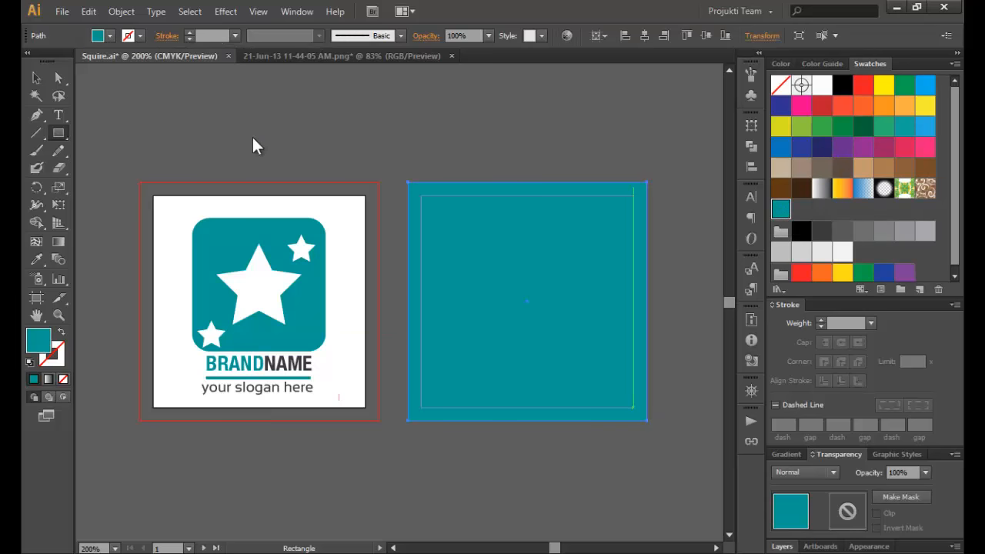
# - Copy BRANDNAME onto the teal artboard and bring the copy to the front
pyautogui.click(37, 78)
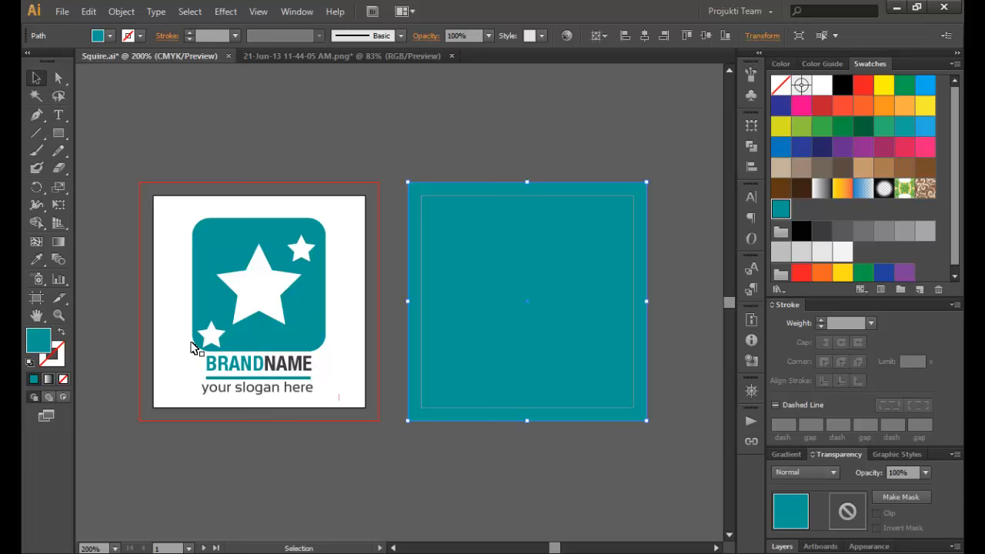
pyautogui.click(275, 369)
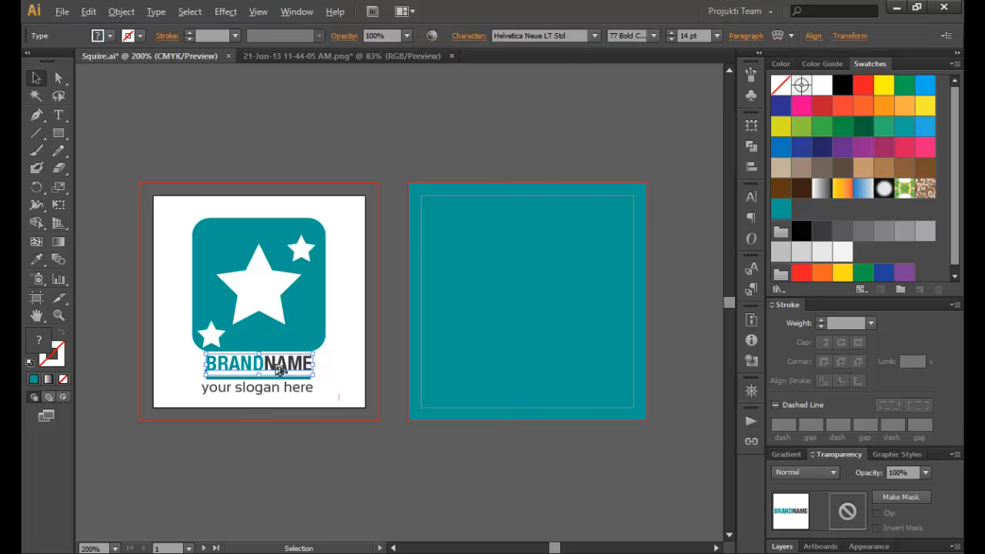
pyautogui.moveTo(277, 369); pyautogui.dragTo(541, 234)
pyautogui.rightClick(538, 232)
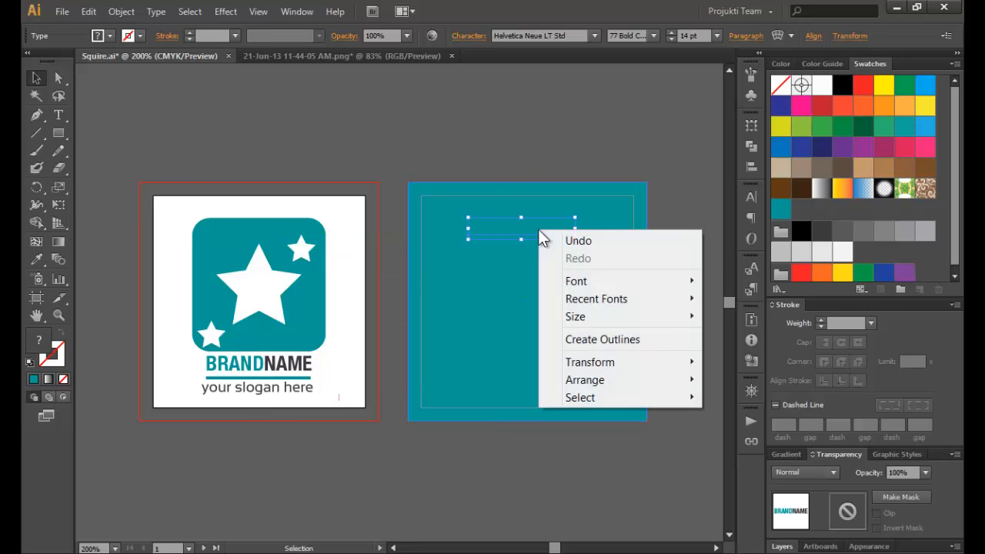
pyautogui.moveTo(678, 379)
pyautogui.click(723, 380)
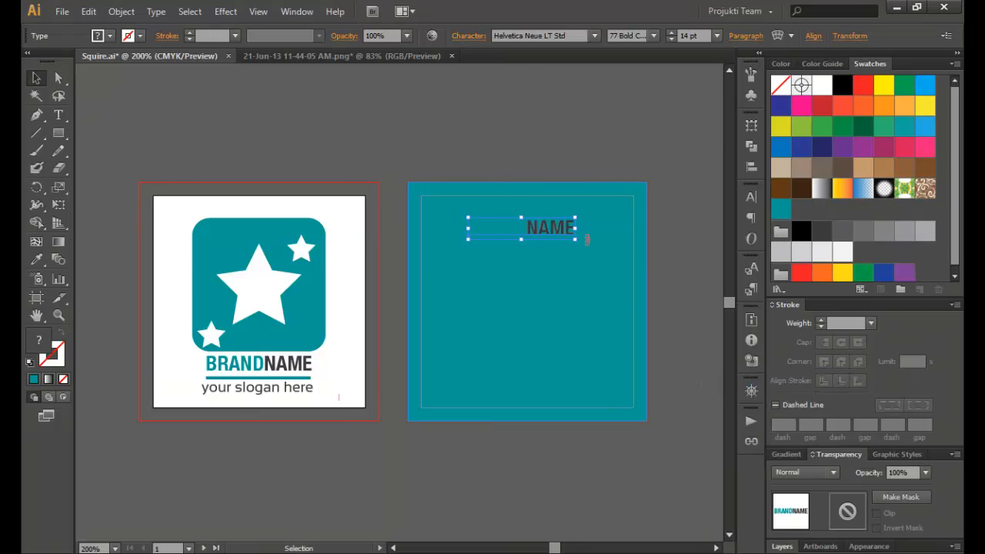
# - Make the copied BRANDNAME white and centre it horizontally on the teal rectangle
pyautogui.click(821, 87)
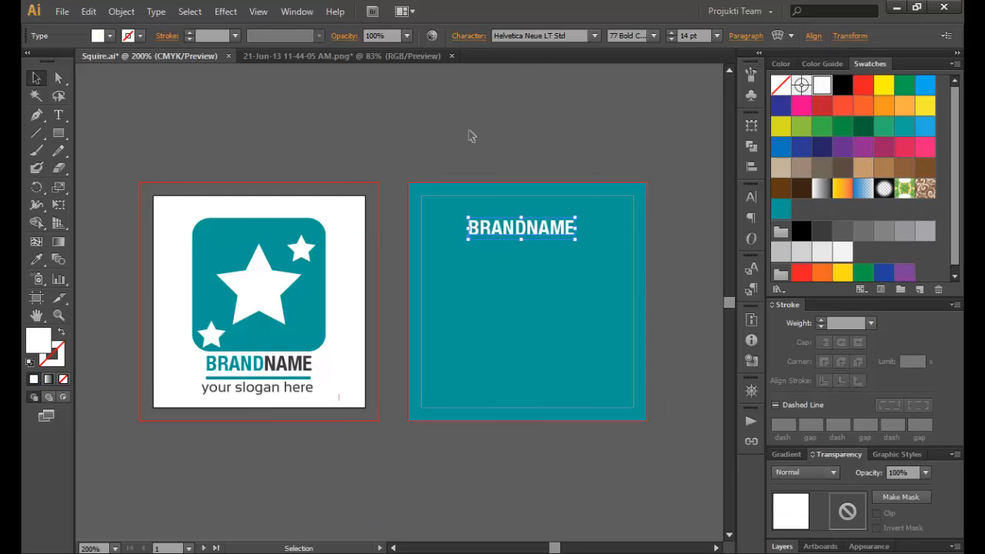
pyautogui.click(472, 135)
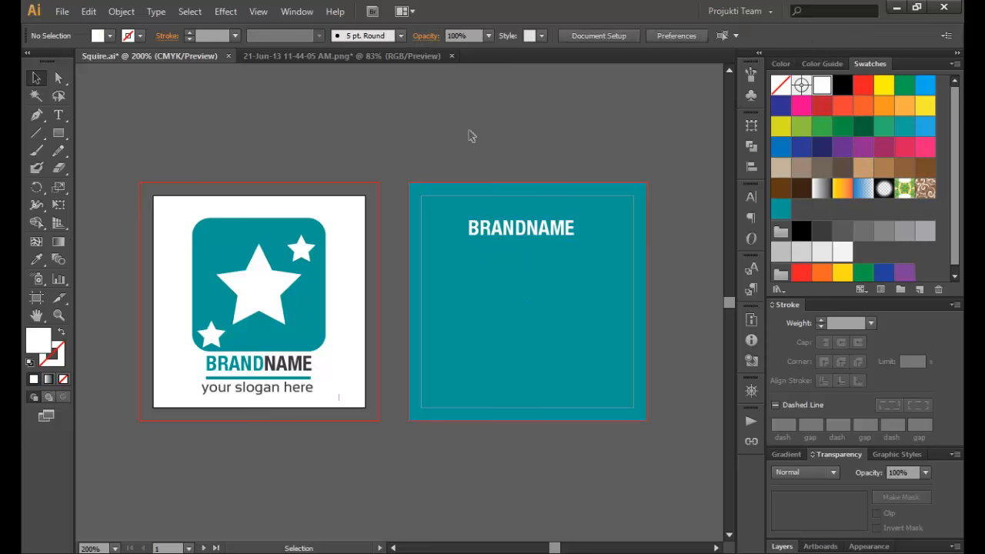
pyautogui.click(519, 229)
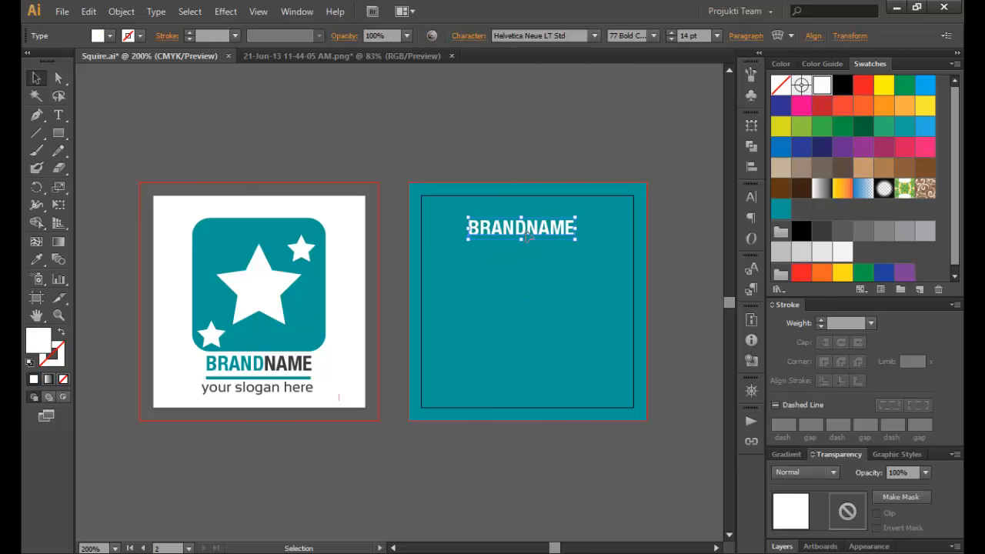
pyautogui.click(489, 148)
pyautogui.click(538, 287)
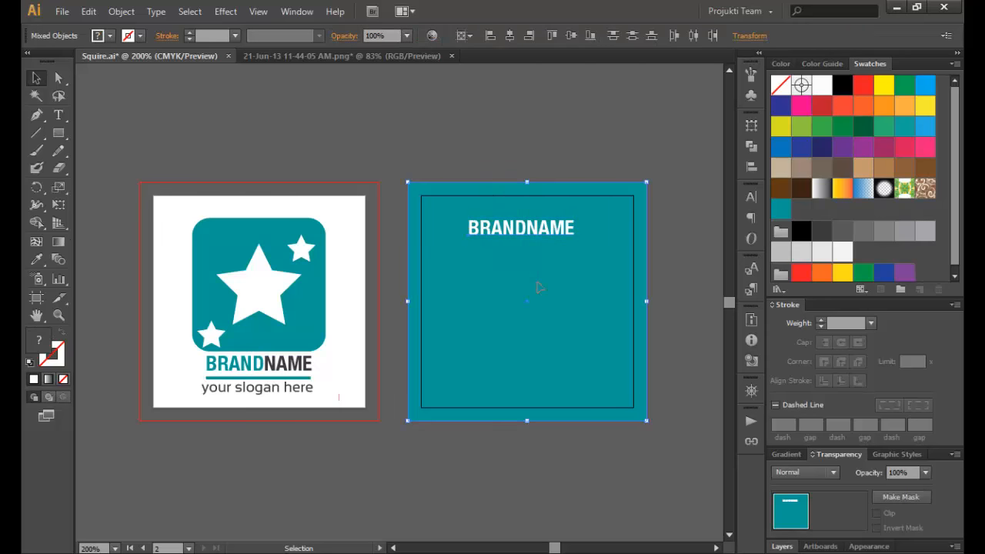
pyautogui.click(507, 36)
pyautogui.click(504, 125)
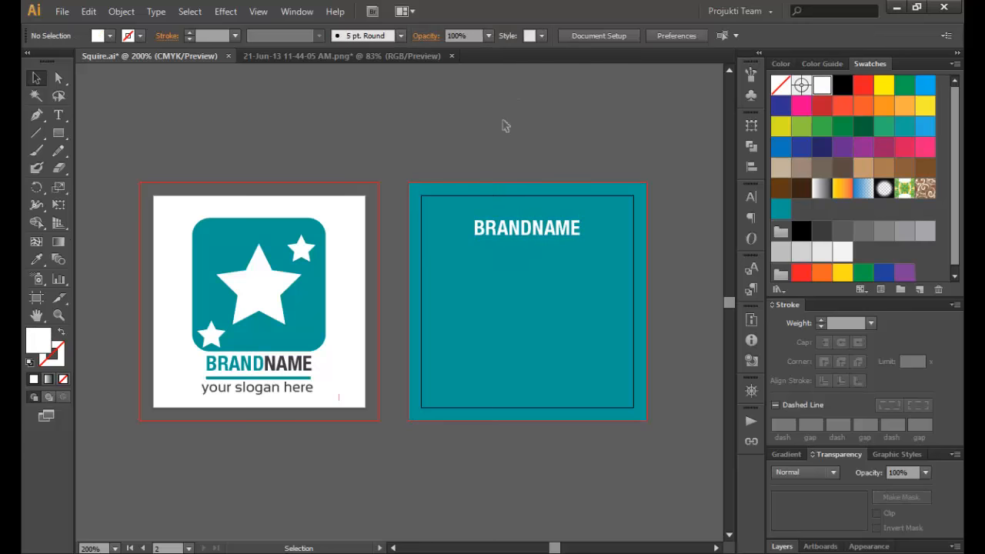
pyautogui.doubleClick(557, 229)
# - Retype BRANDNAME as the cardholder's full name, centre-aligned and horizontally centred on the teal rectangle
pyautogui.moveTo(581, 227); pyautogui.dragTo(464, 245)
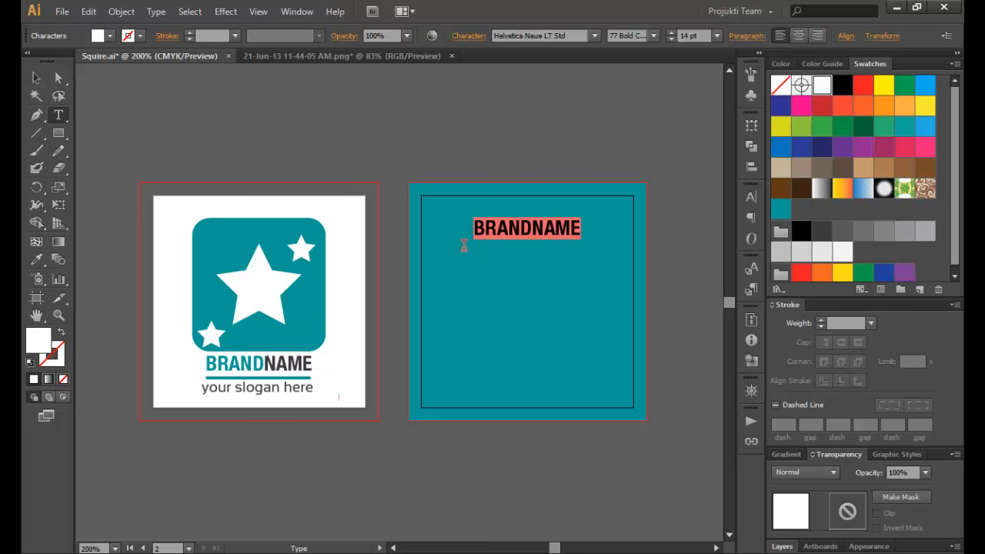
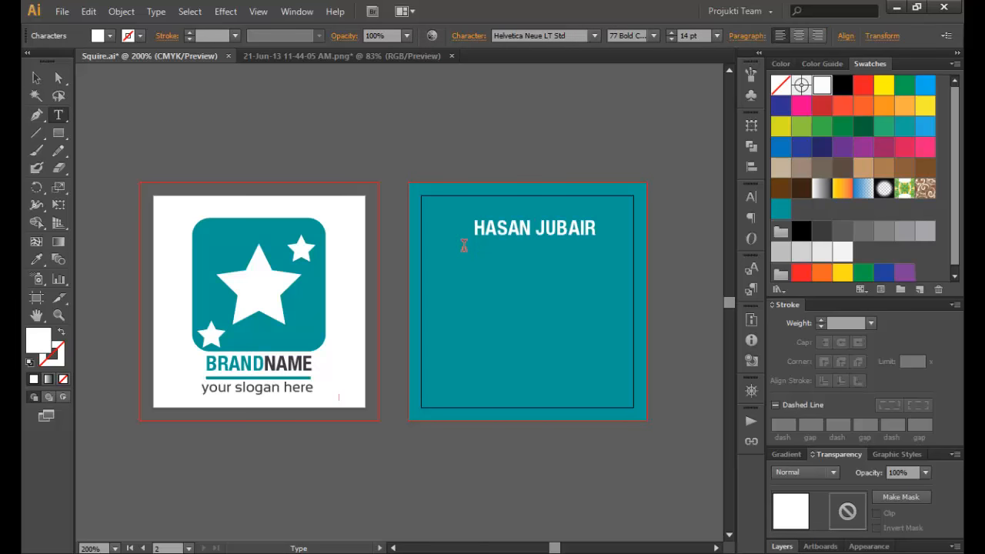
pyautogui.click(800, 35)
pyautogui.click(31, 80)
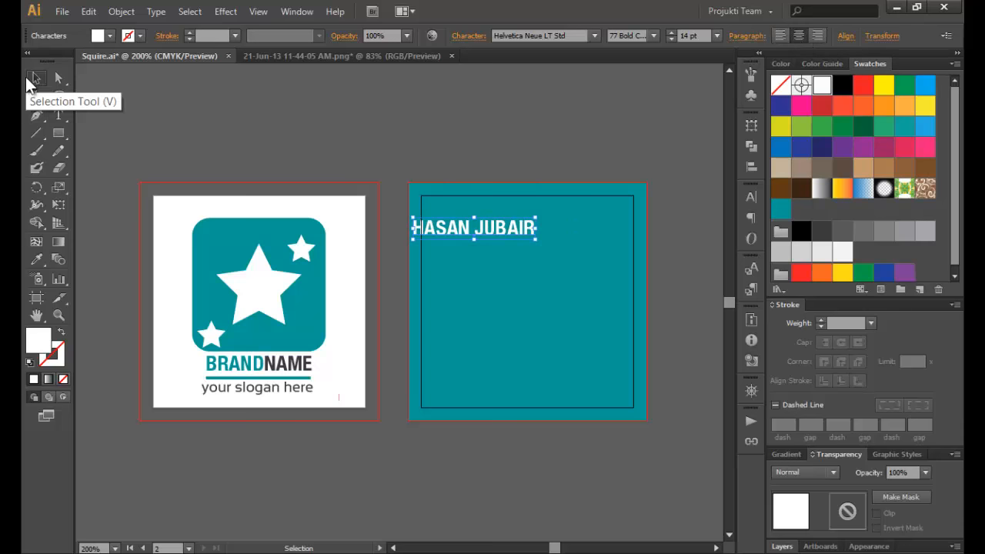
pyautogui.click(508, 301)
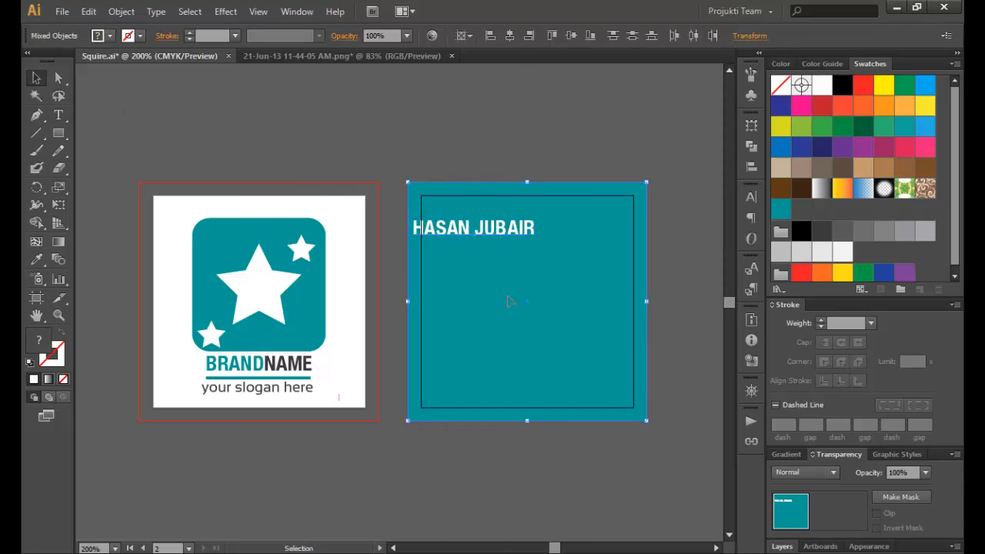
pyautogui.click(509, 35)
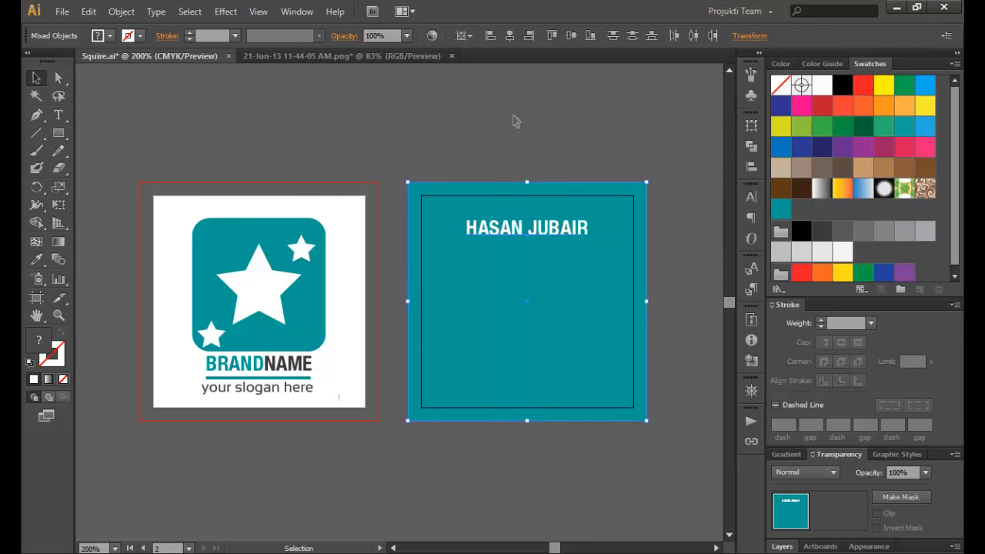
pyautogui.click(518, 146)
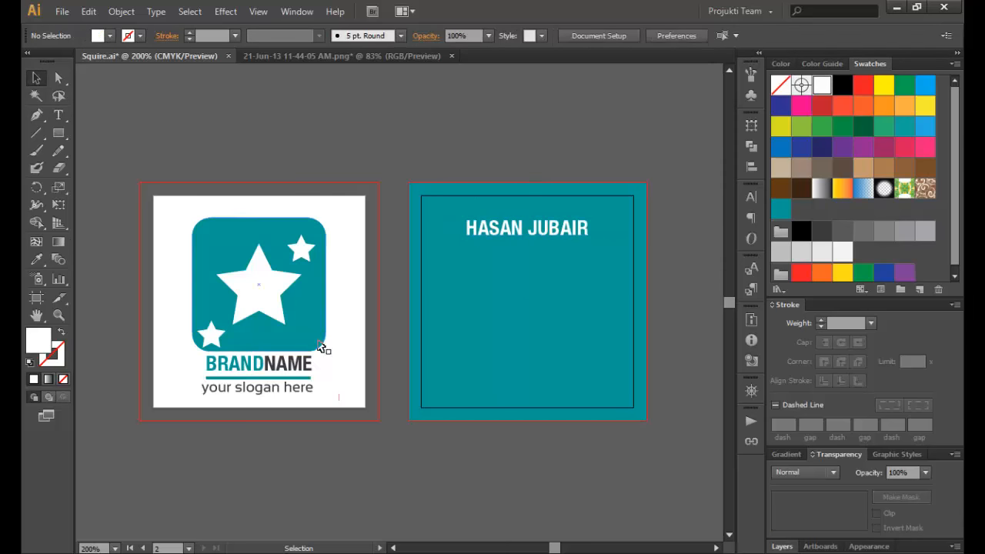
# - Copy the slogan onto the teal back, bring it to the front, and make it white
pyautogui.click(282, 389)
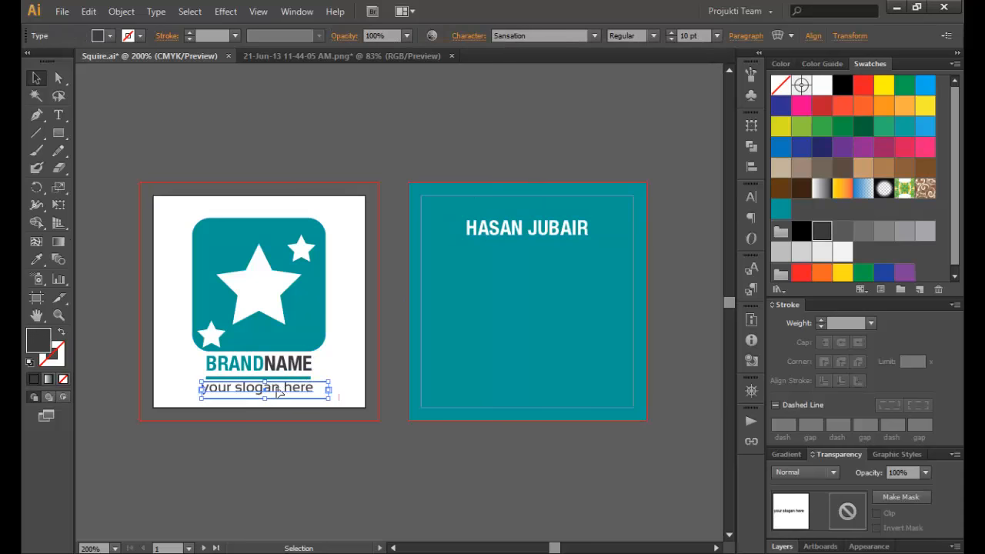
pyautogui.moveTo(280, 393); pyautogui.dragTo(557, 263)
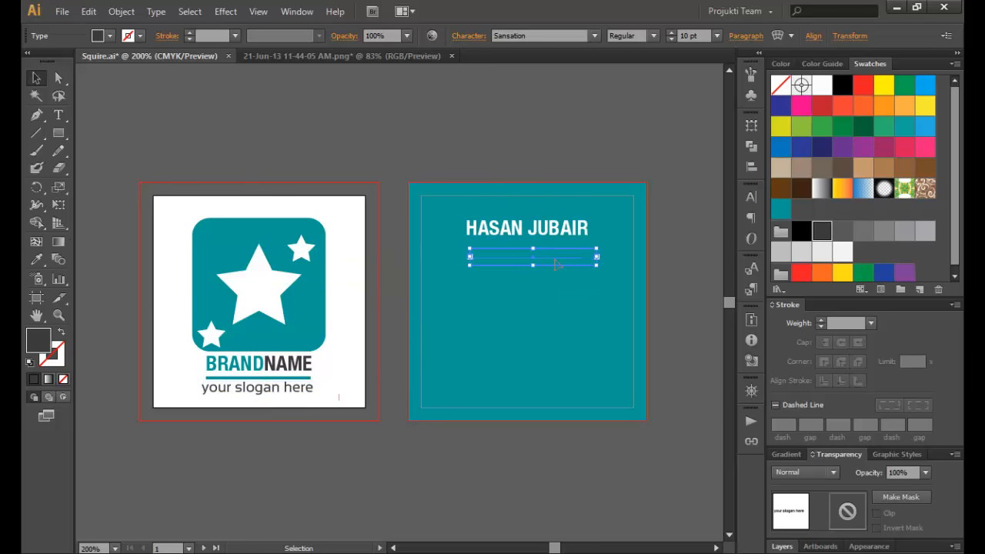
pyautogui.rightClick(556, 261)
pyautogui.moveTo(619, 400)
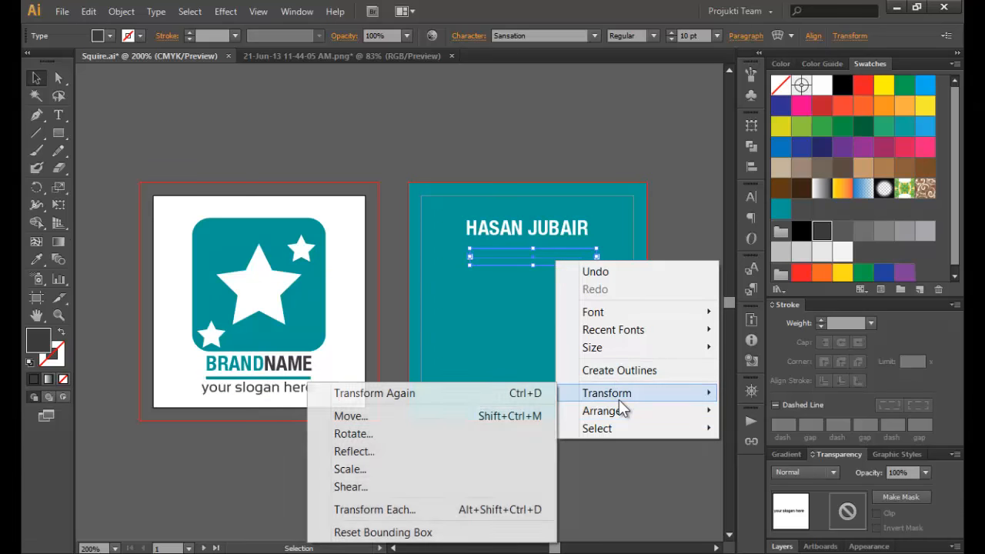
pyautogui.click(743, 413)
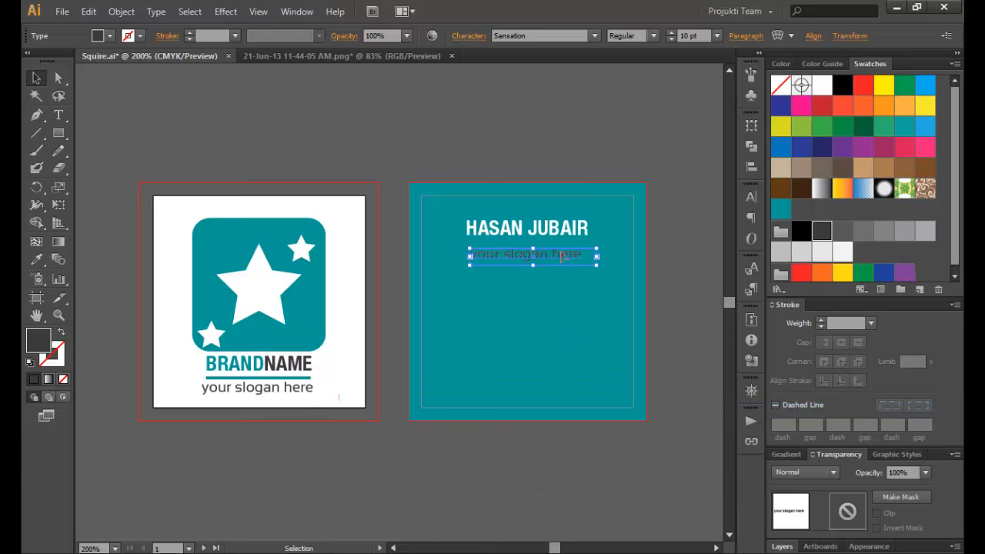
pyautogui.click(822, 86)
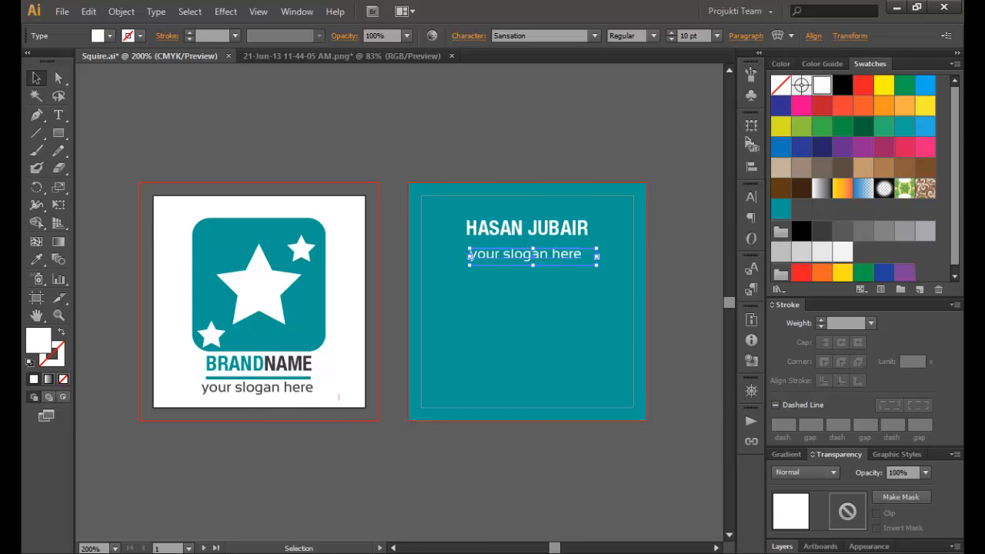
# - Retype the copy as 'Graphics Designer' and nudge it up and left beneath the name
pyautogui.doubleClick(575, 258)
pyautogui.moveTo(581, 256); pyautogui.dragTo(471, 263)
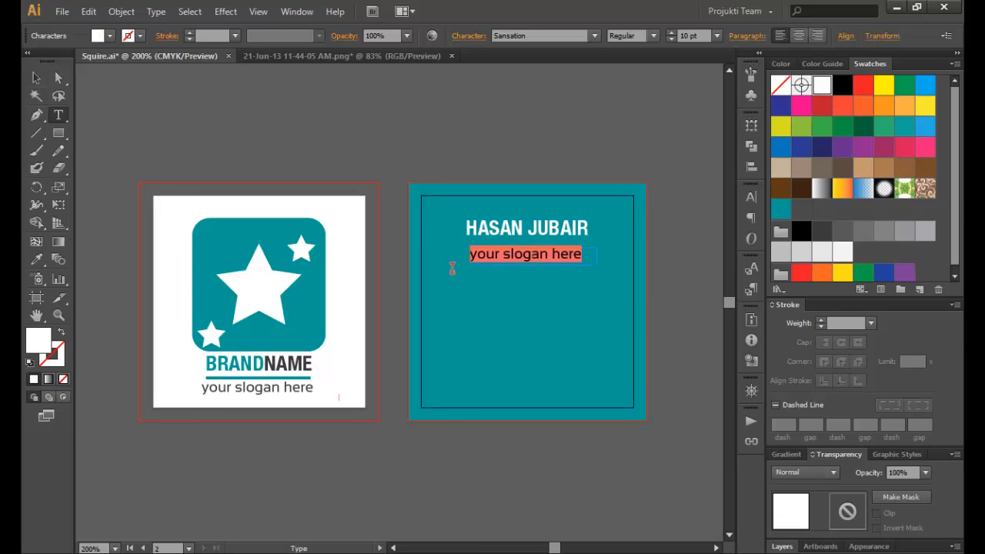
pyautogui.write('g')
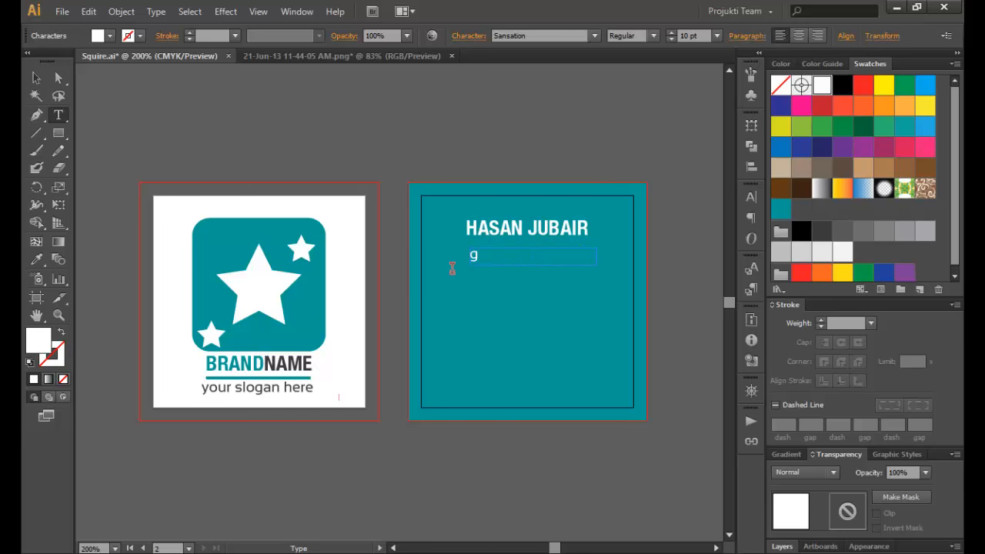
pyautogui.press('BackSpace')
pyautogui.write('Graphics Designer')
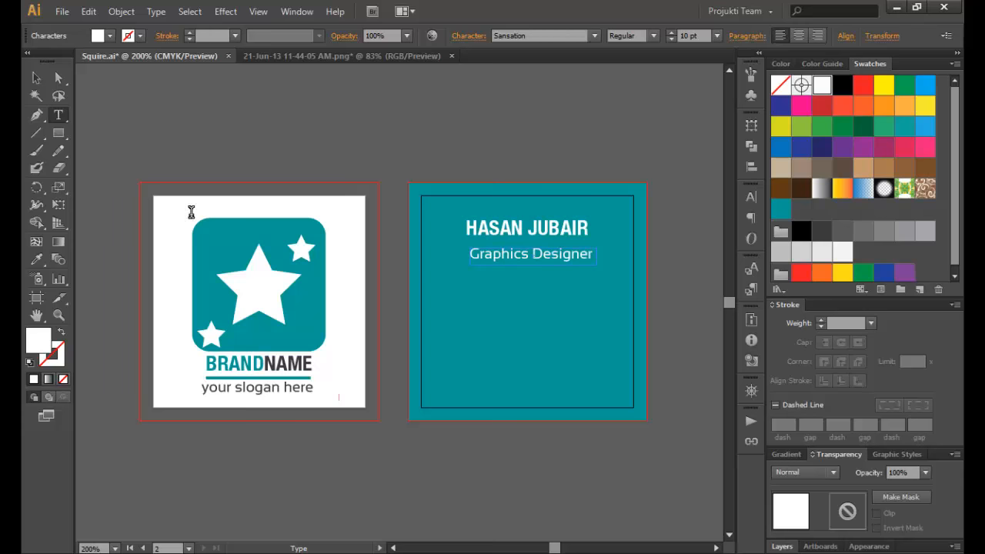
pyautogui.click(37, 78)
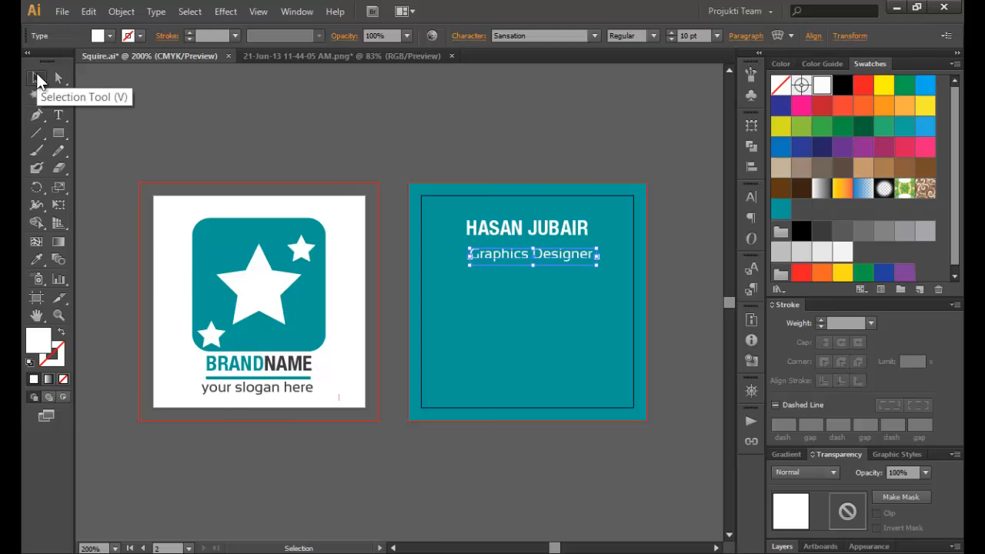
pyautogui.press('Left')
pyautogui.press('Left')
pyautogui.press('Left')
pyautogui.press('Up')
pyautogui.press('Up')
pyautogui.press('Up')
pyautogui.press('Up')
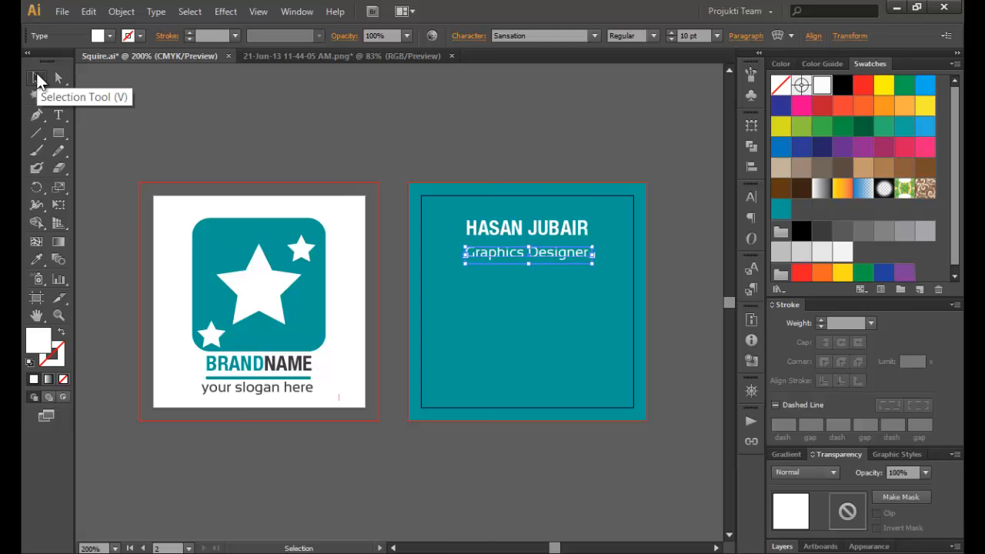
pyautogui.click(423, 139)
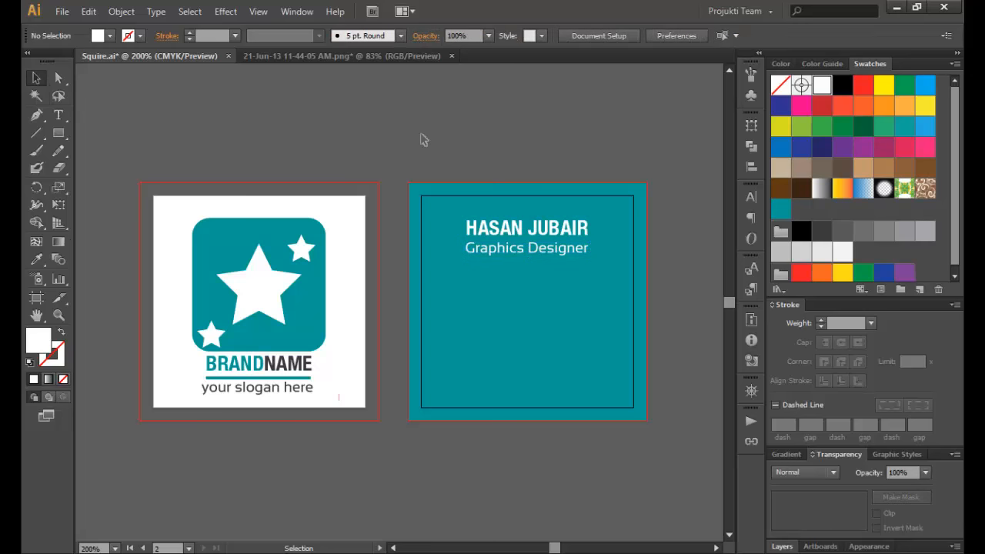
pyautogui.click(542, 259)
# - Set the Graphics Designer title to 9 pt, nudge it right under the name, then view the mockup PNG
pyautogui.hotkey('ctrl', 'shift', ',')
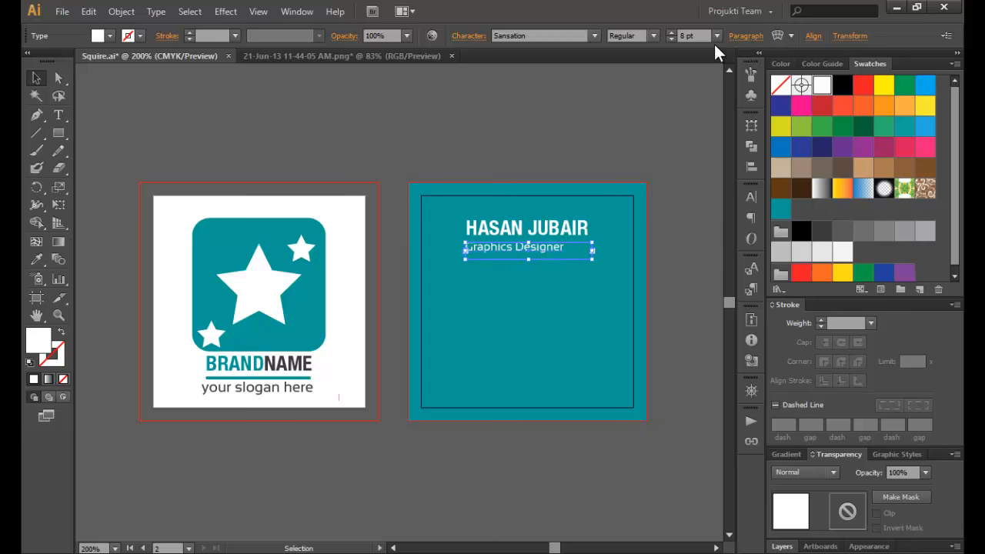
pyautogui.click(716, 35)
pyautogui.click(729, 118)
pyautogui.click(469, 153)
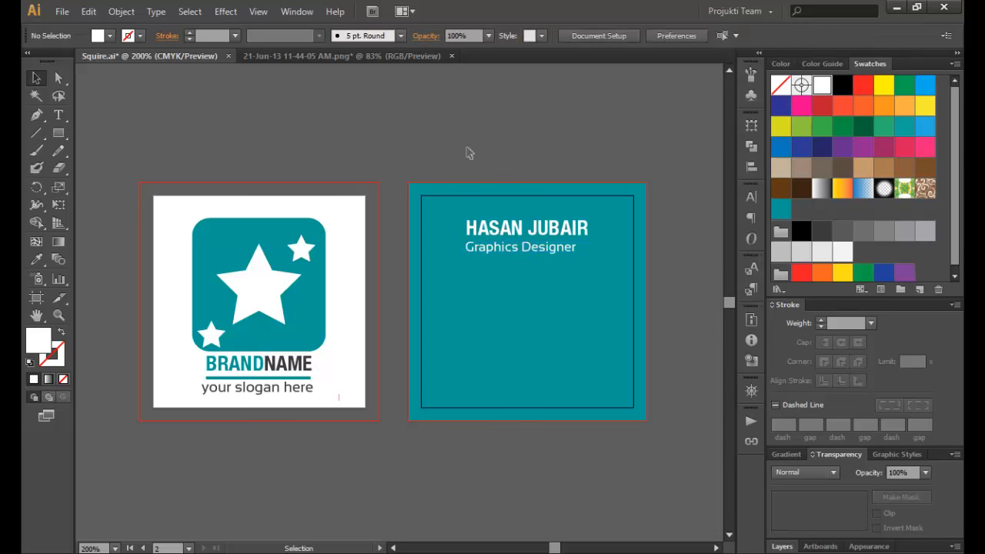
pyautogui.click(540, 252)
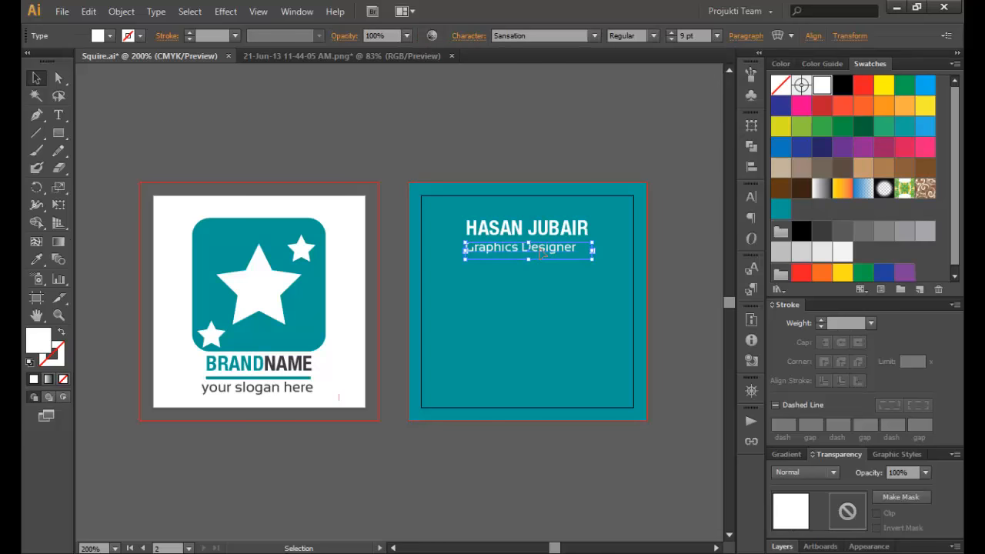
pyautogui.press('Right')
pyautogui.press('Right')
pyautogui.press('Right')
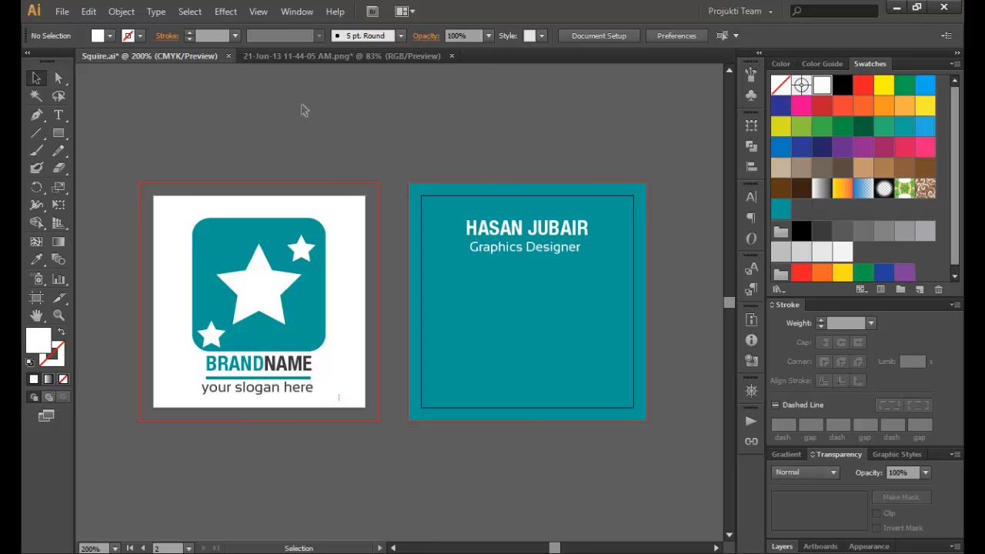
pyautogui.click(299, 57)
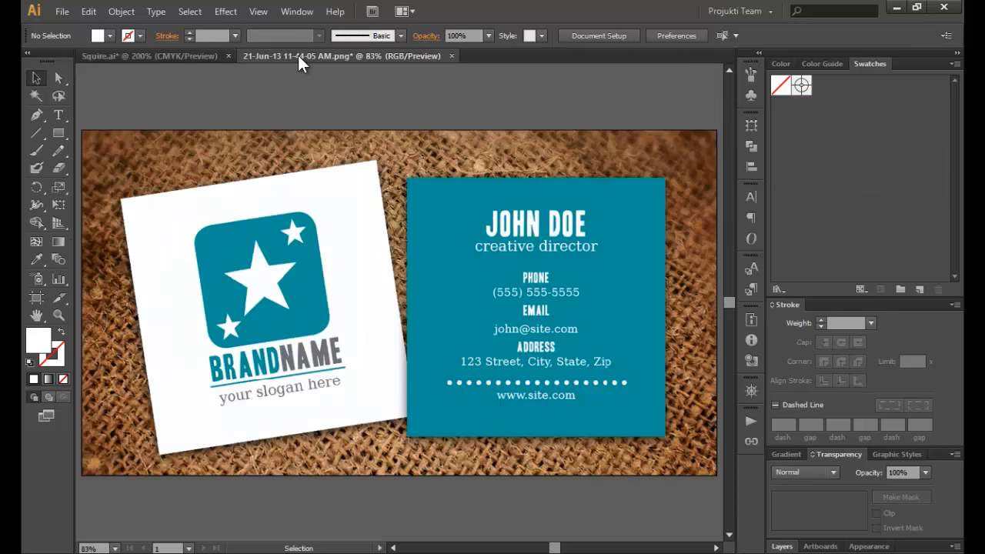